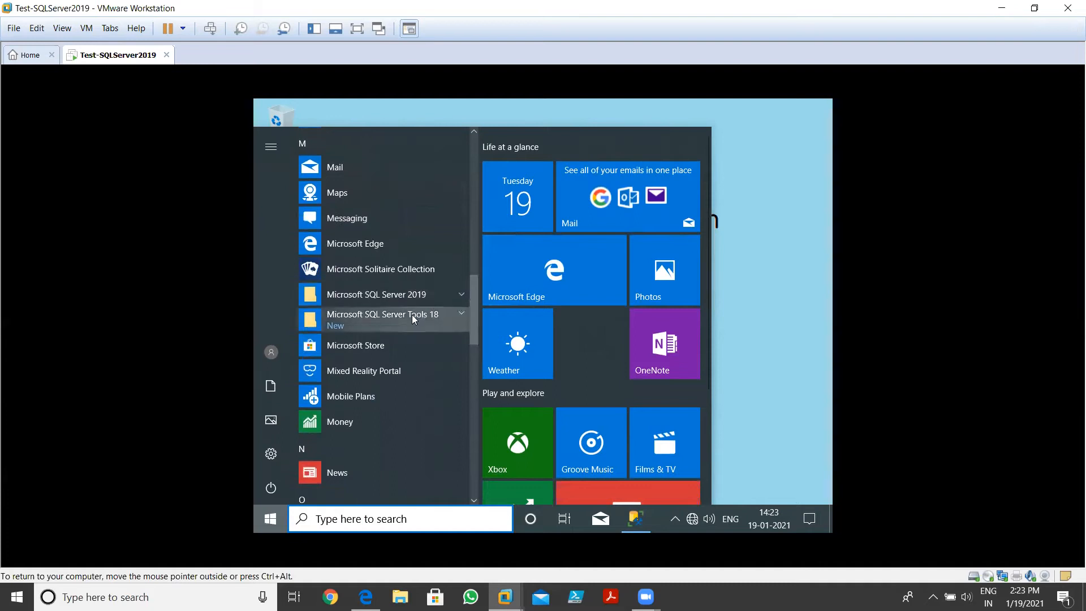
Expand the Microsoft SQL Server Tools 18 folder in the Windows 10 Start menu
{"action": "left_click", "coordinate": [410, 315]}
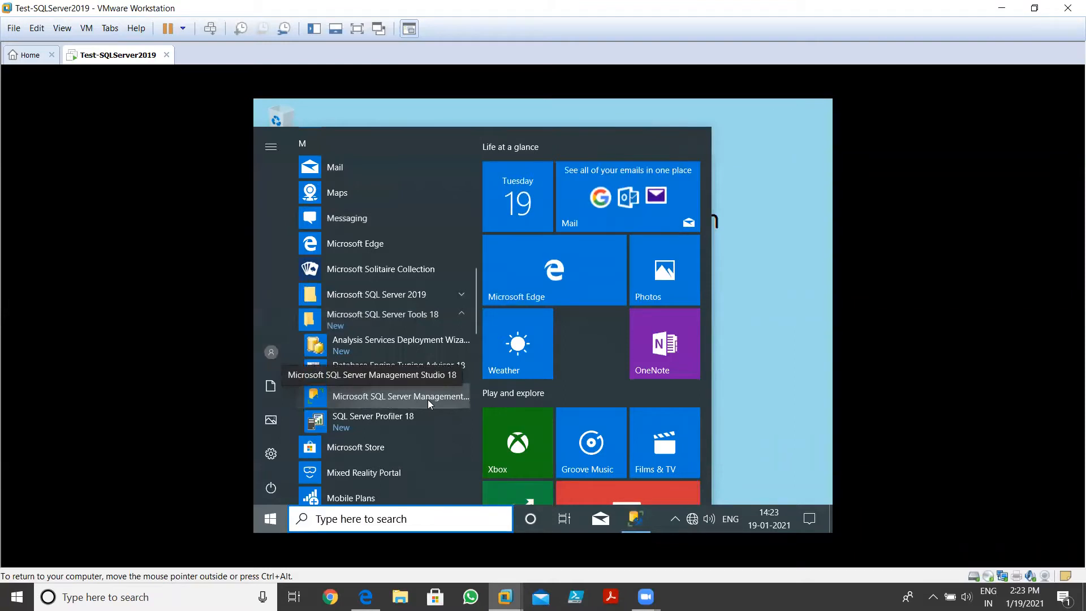
Launch SQL Server Management Studio 18 and bring up the Connect to Server dialog
{"action": "left_click", "coordinate": [734, 298]}
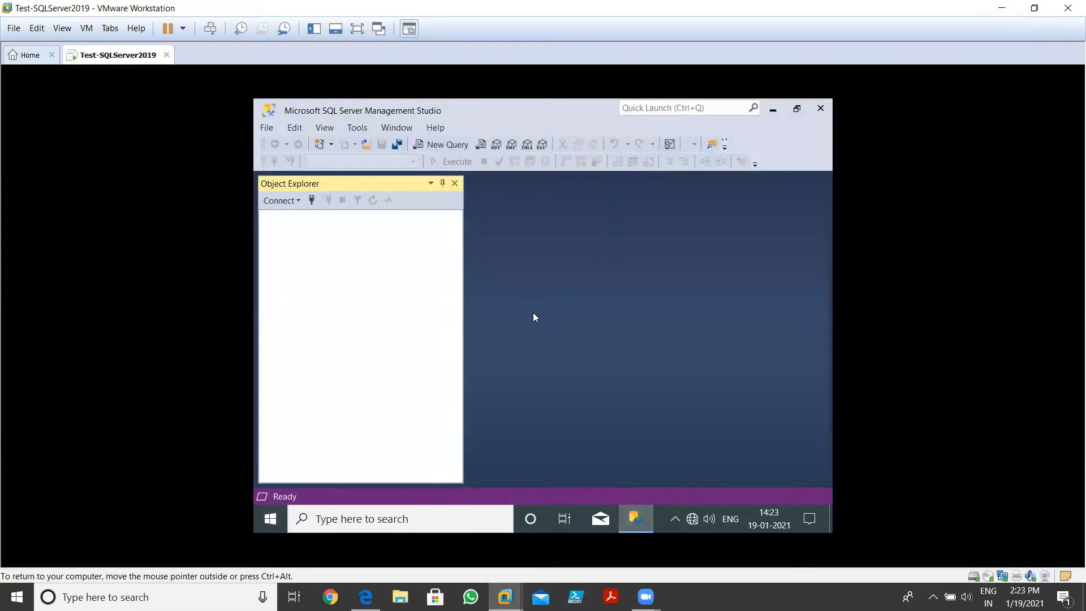
{"action": "left_click", "coordinate": [311, 201]}
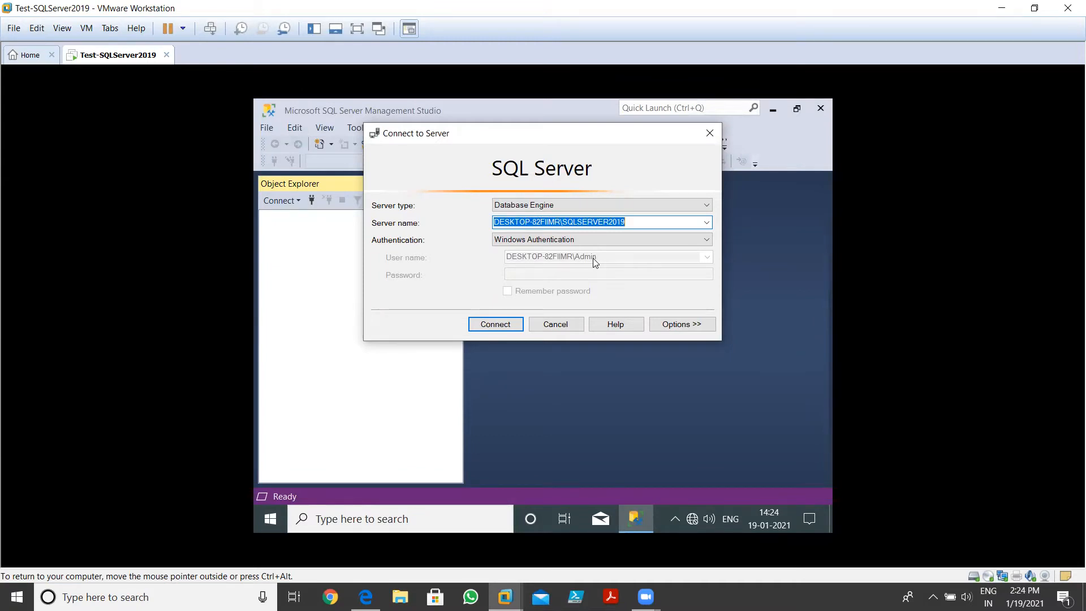
Connect to DESKTOP-82FIIMR\SQLSERVER2019 with Windows Authentication and expand its Security folder
{"action": "left_click", "coordinate": [500, 326]}
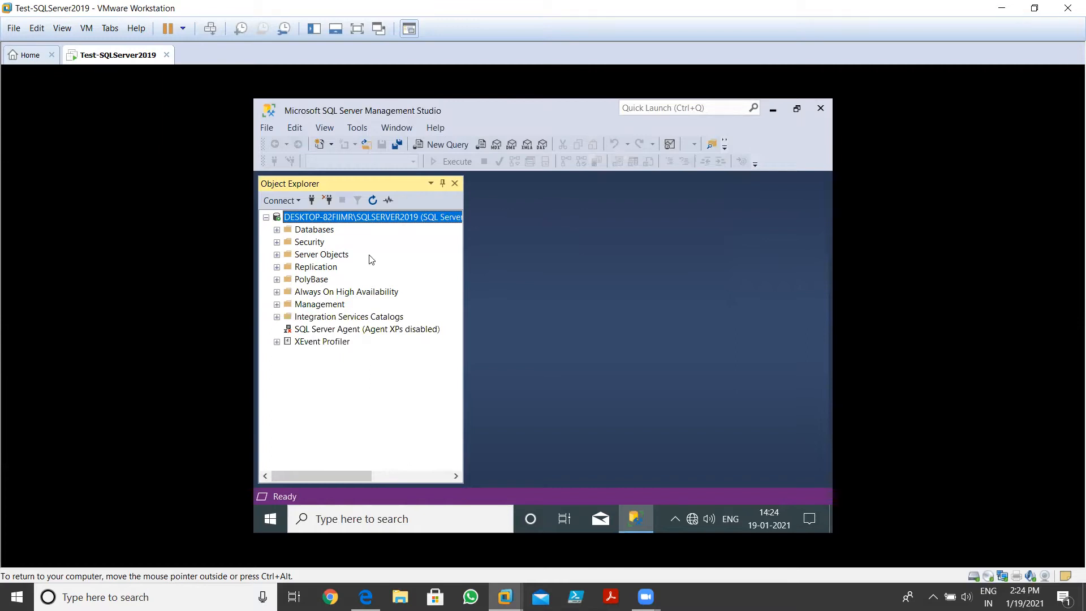
{"action": "left_click", "coordinate": [277, 242]}
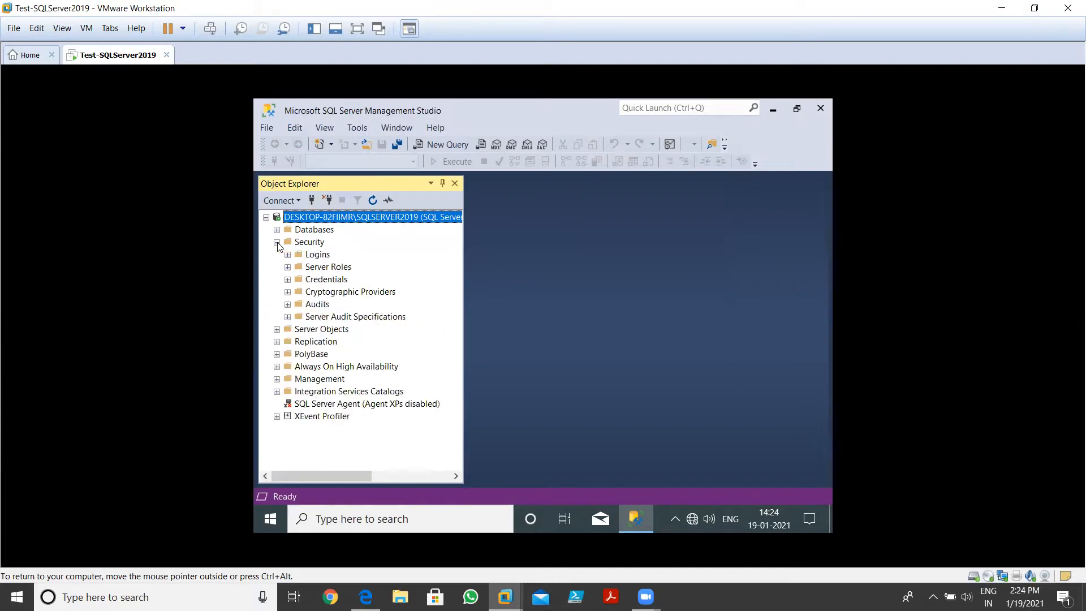
Expand the Logins folder under Security and open Properties for the sa login
{"action": "left_click", "coordinate": [316, 256]}
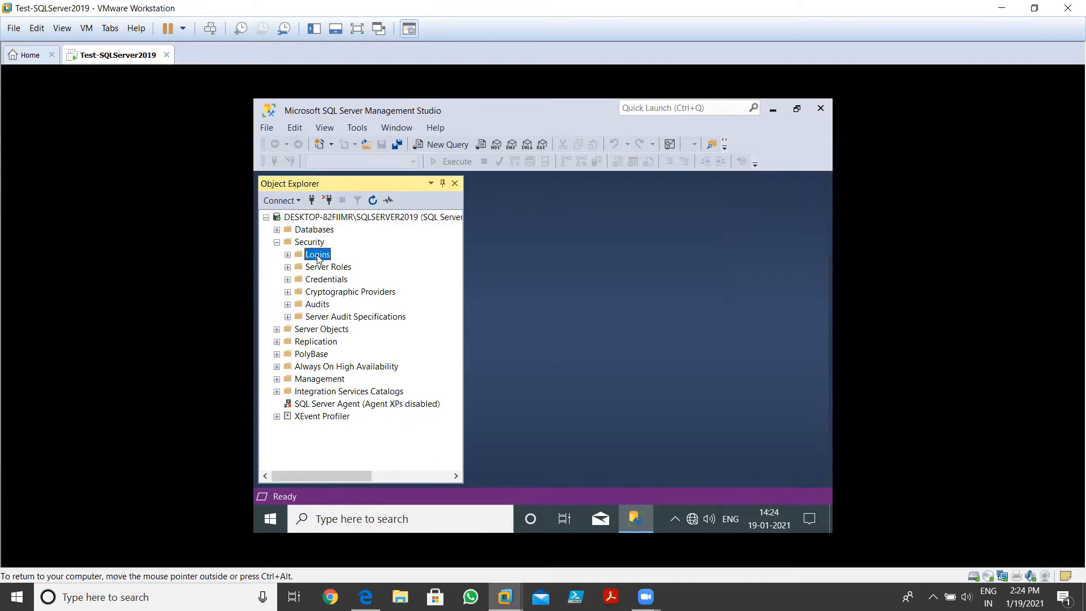
{"action": "left_click", "coordinate": [287, 255]}
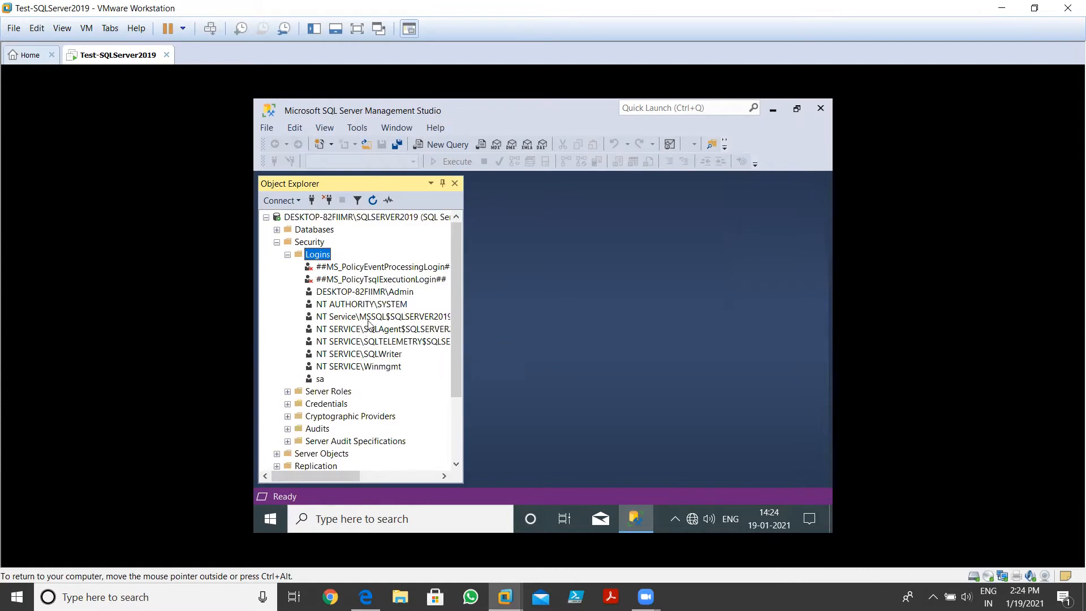
{"action": "left_click", "coordinate": [383, 295]}
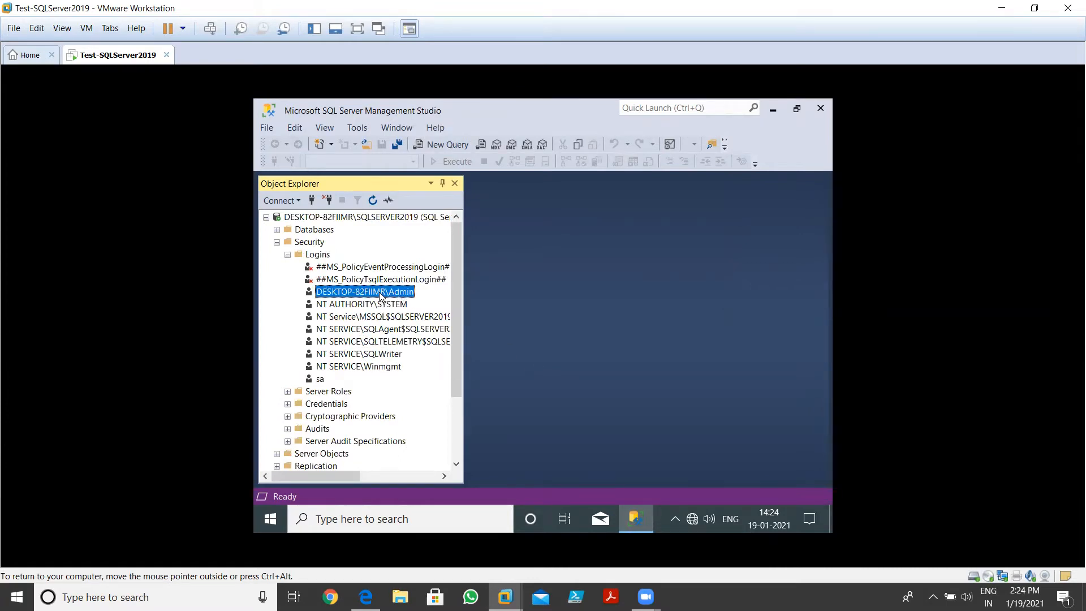
{"action": "left_click", "coordinate": [319, 379]}
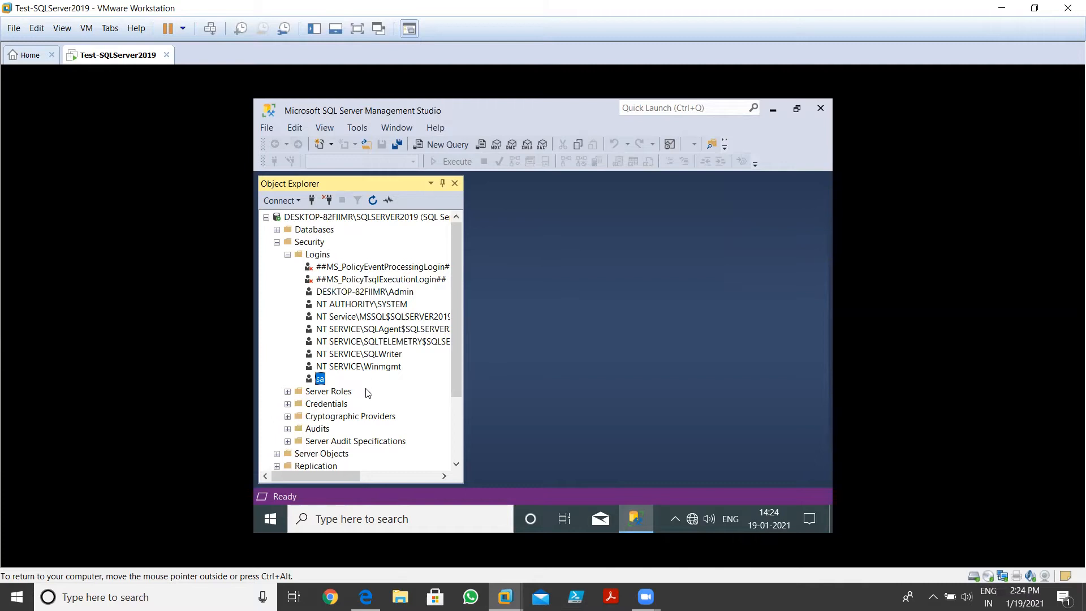
{"action": "right_click", "coordinate": [320, 379]}
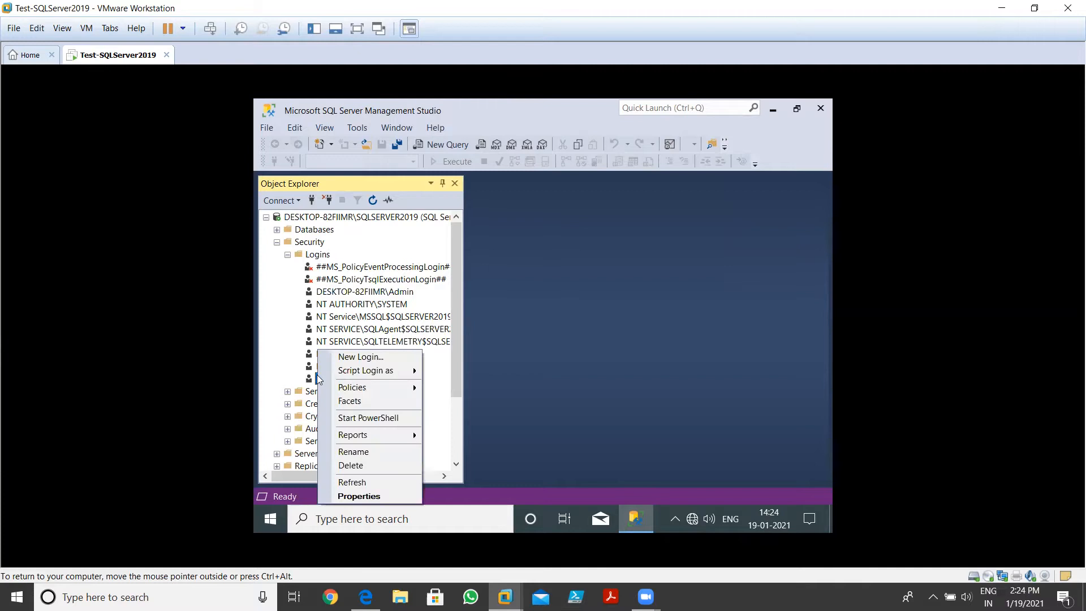
{"action": "left_click", "coordinate": [369, 498]}
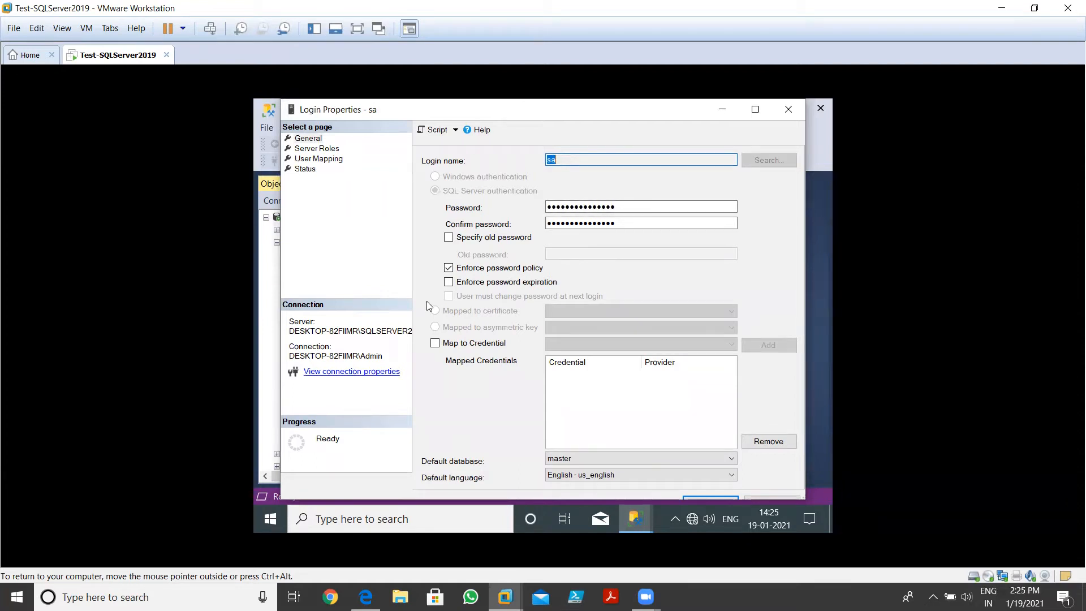
Leave sa's password expiration off after toggling it, and view its Server Roles (public, sysadmin)
{"action": "left_click", "coordinate": [449, 283]}
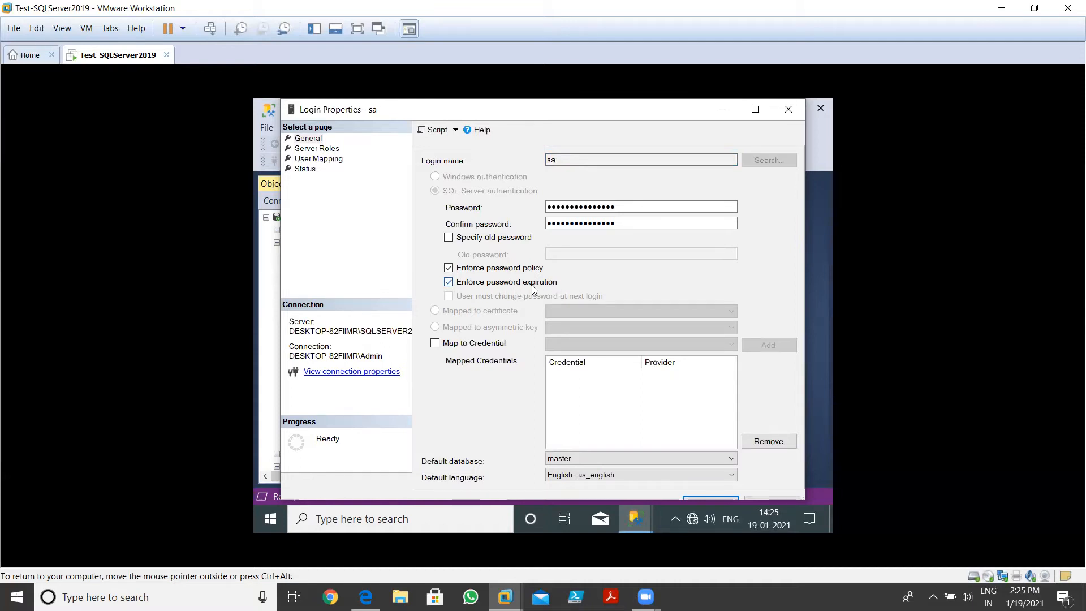
{"action": "left_click", "coordinate": [448, 282]}
{"action": "left_click", "coordinate": [327, 148]}
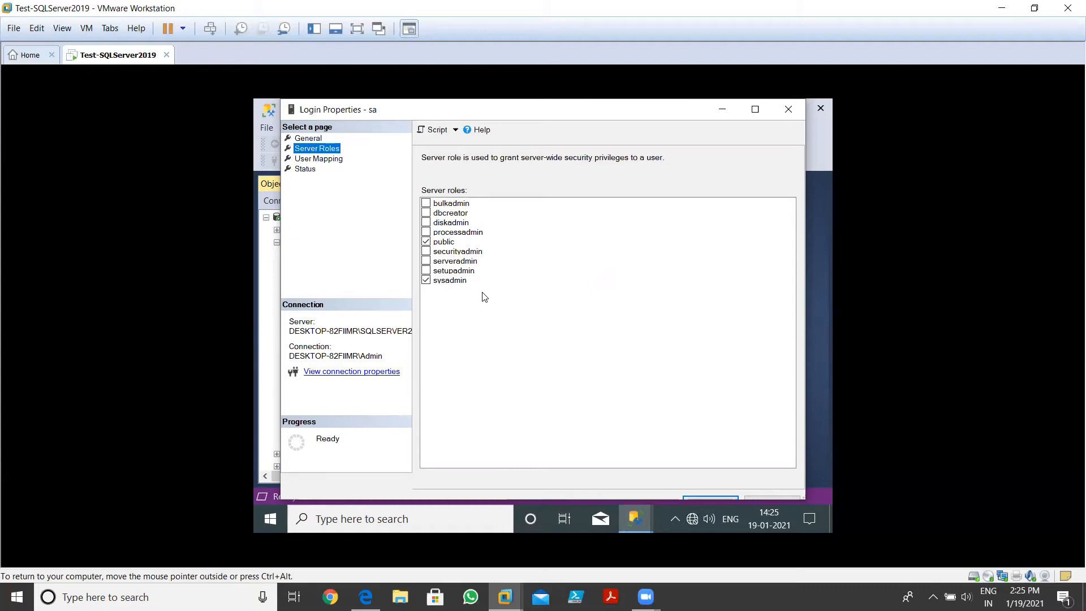
Review sa's User Mapping page: master, model, msdb and tempdb mapped to dbo
{"action": "left_click", "coordinate": [426, 280]}
{"action": "left_click", "coordinate": [321, 159]}
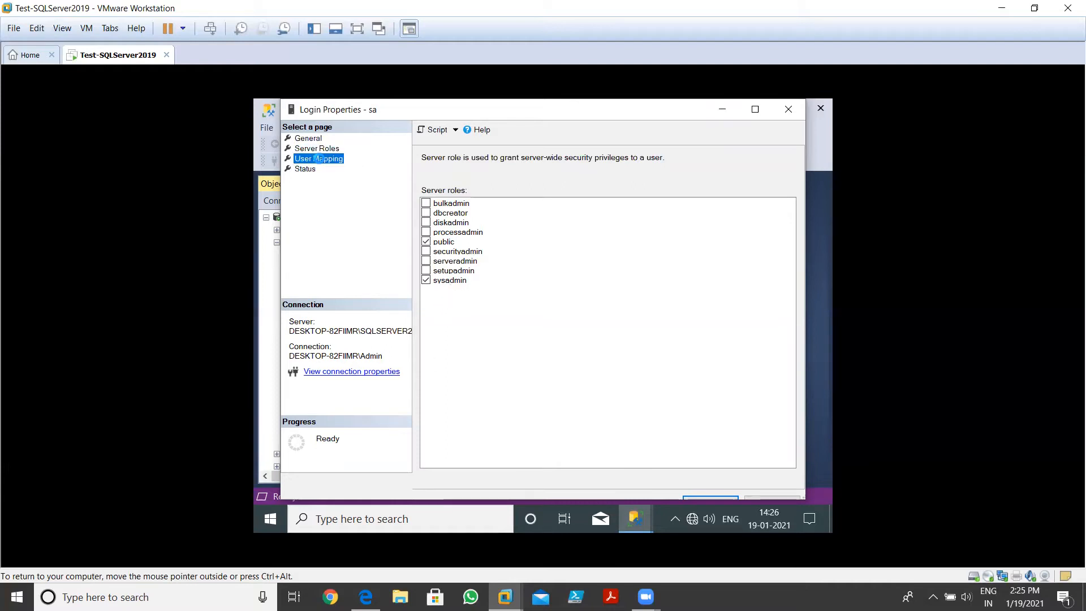
{"action": "left_click", "coordinate": [318, 149]}
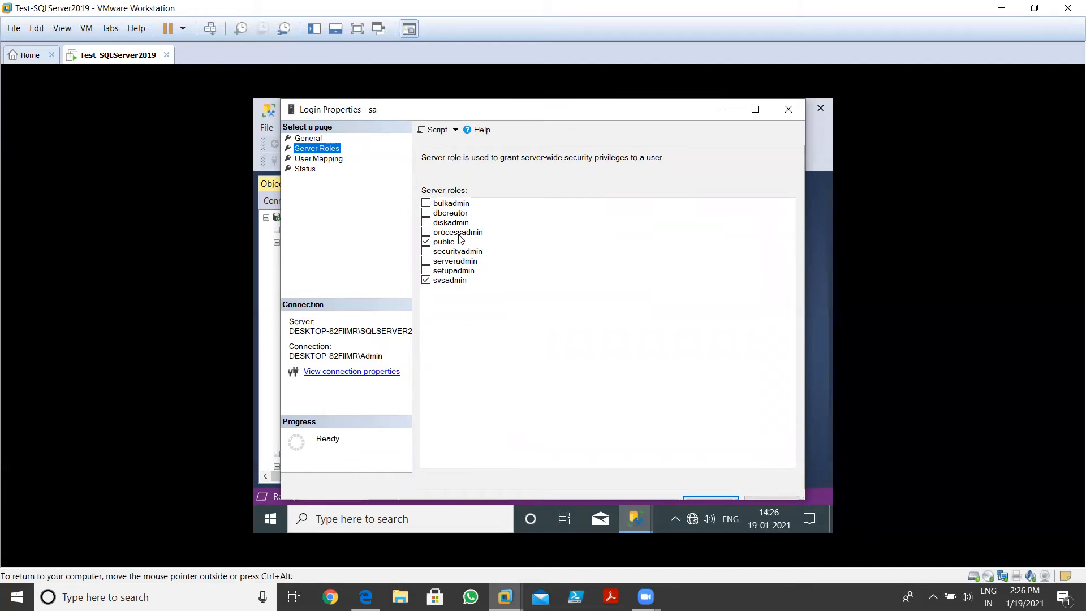
{"action": "left_click", "coordinate": [326, 161]}
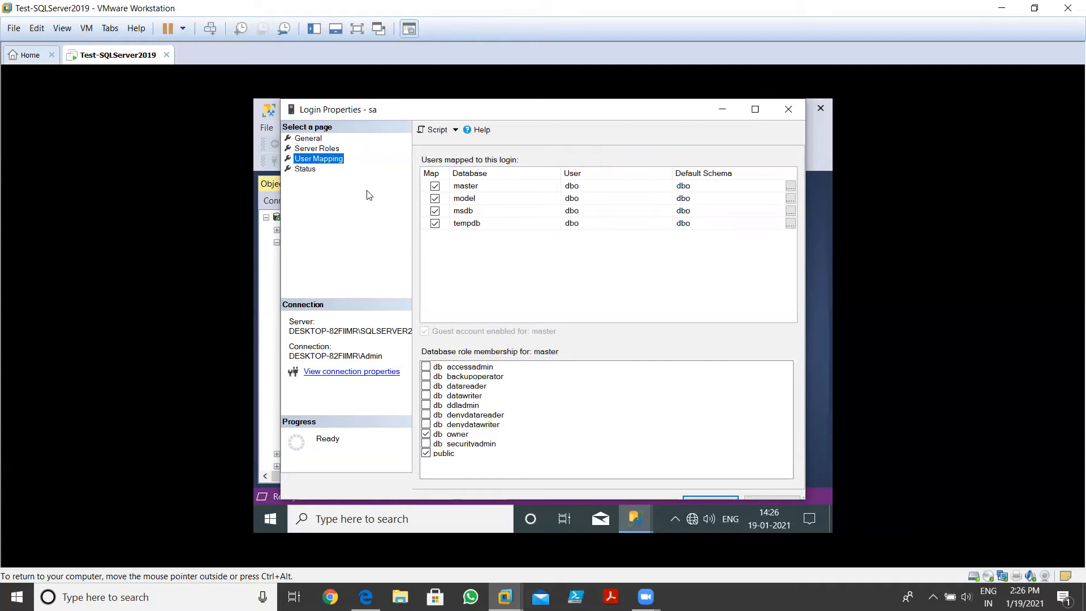
Show sa's Status page, with connection permission Grant and the login Enabled
{"action": "left_click", "coordinate": [305, 169]}
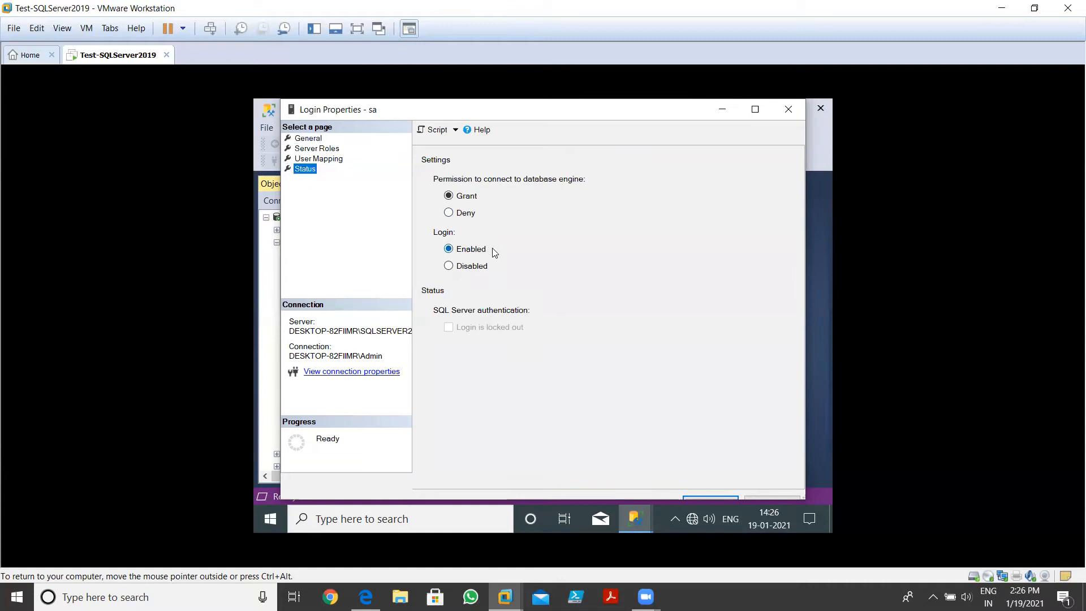
Set the sa login to Disabled, save it, and refresh the Logins list
{"action": "left_click", "coordinate": [470, 269]}
{"action": "left_click", "coordinate": [755, 109]}
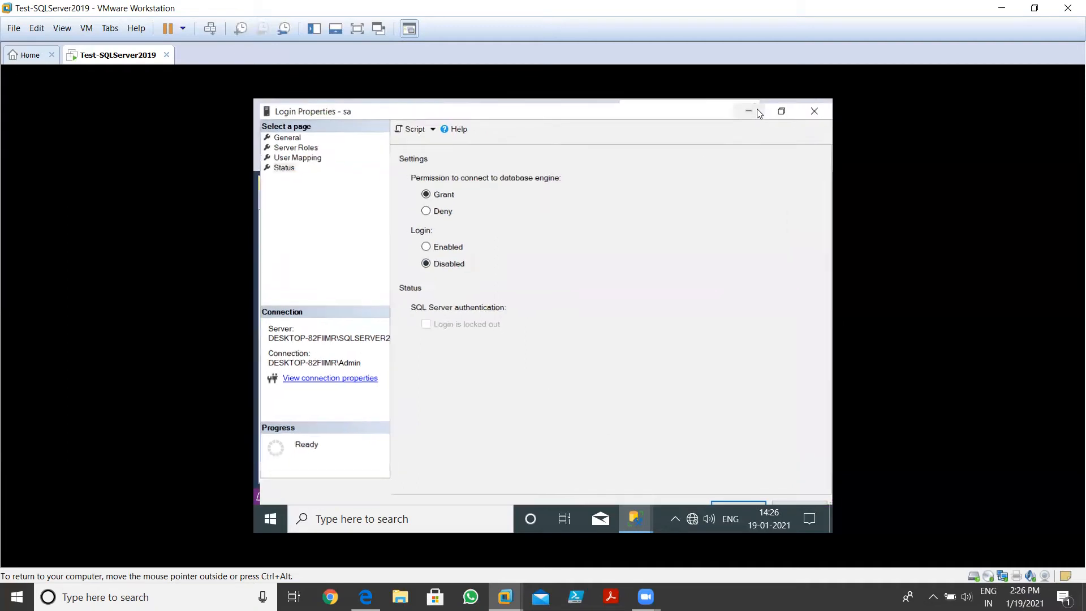
{"action": "left_click", "coordinate": [716, 501]}
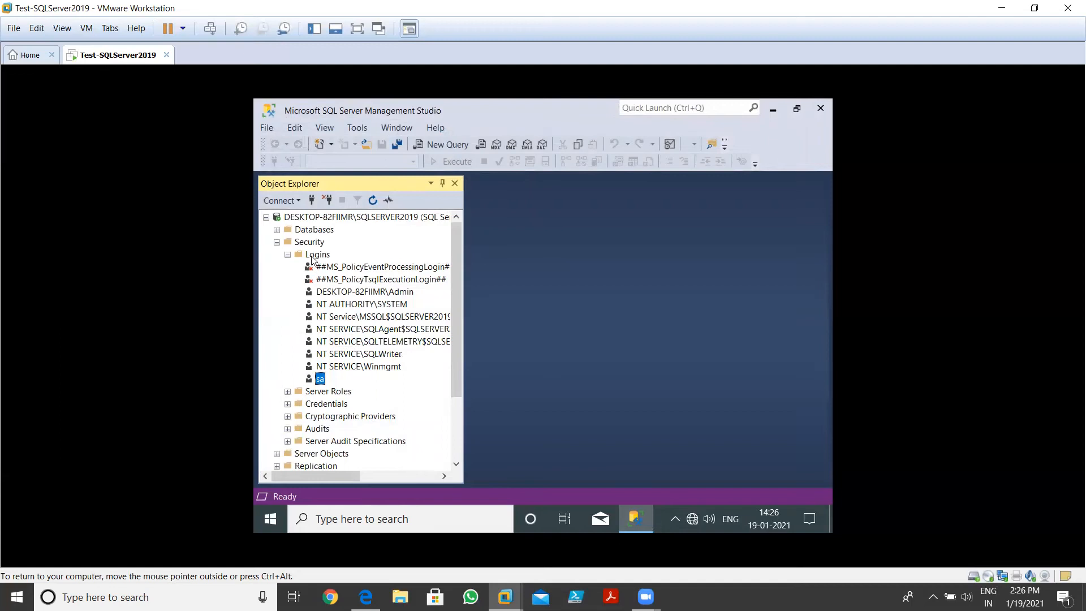
{"action": "right_click", "coordinate": [313, 256]}
{"action": "left_click", "coordinate": [341, 334]}
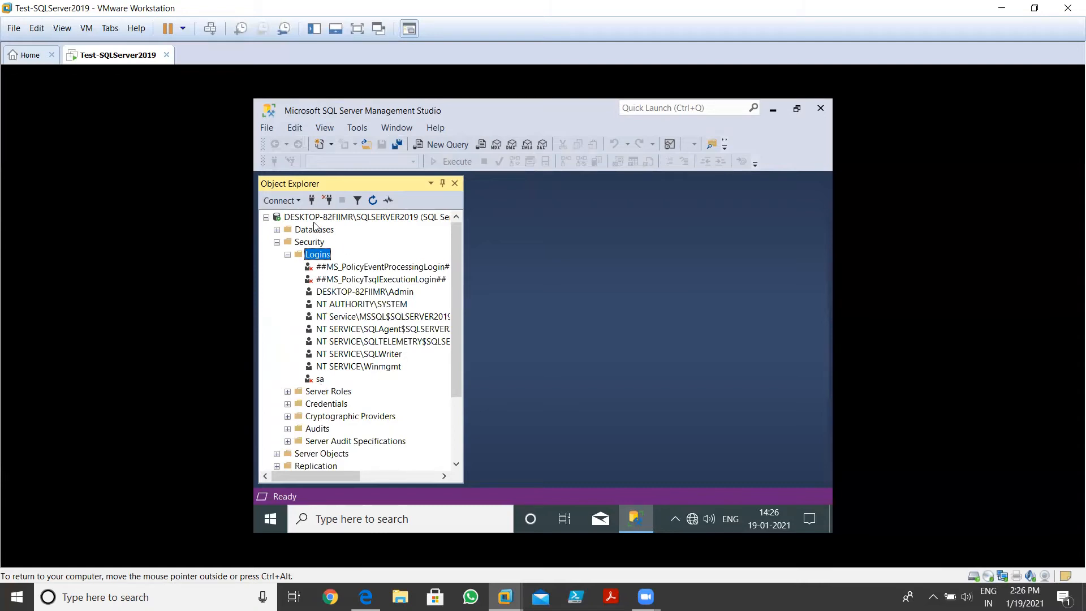
Attempt a SQL Server Authentication connection as sa, which fails with error 18470 (account disabled)
{"action": "left_click", "coordinate": [312, 201]}
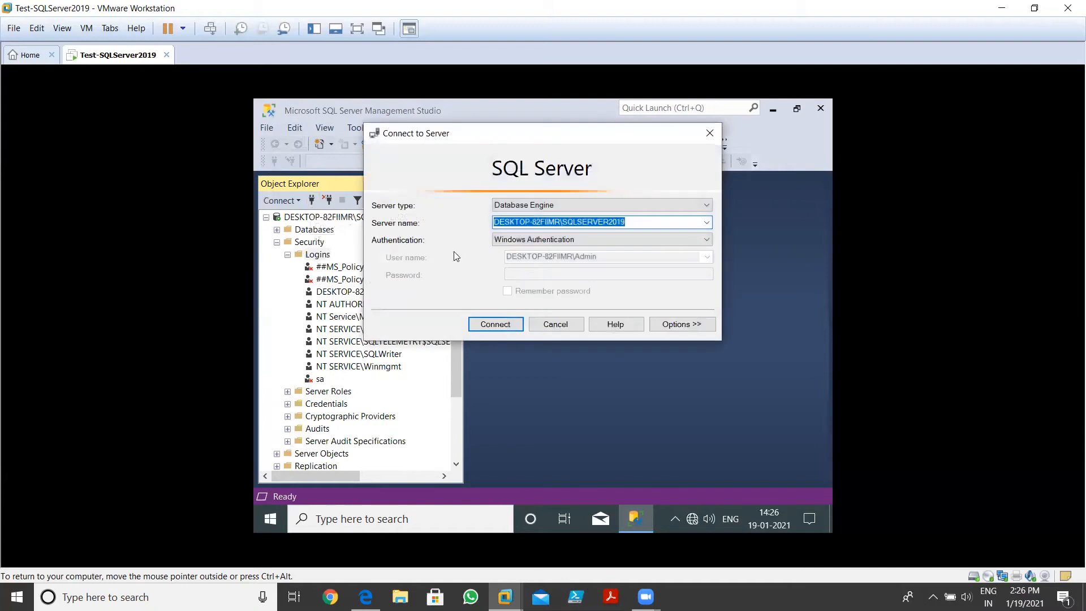
{"action": "left_click", "coordinate": [611, 242]}
{"action": "left_click", "coordinate": [551, 255]}
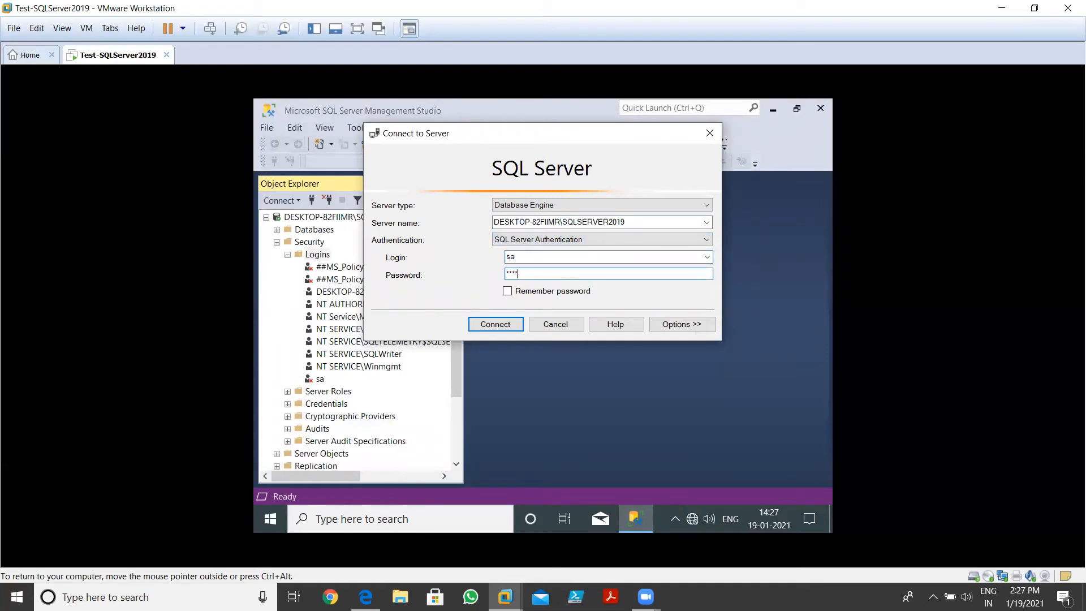
{"action": "left_click", "coordinate": [495, 324]}
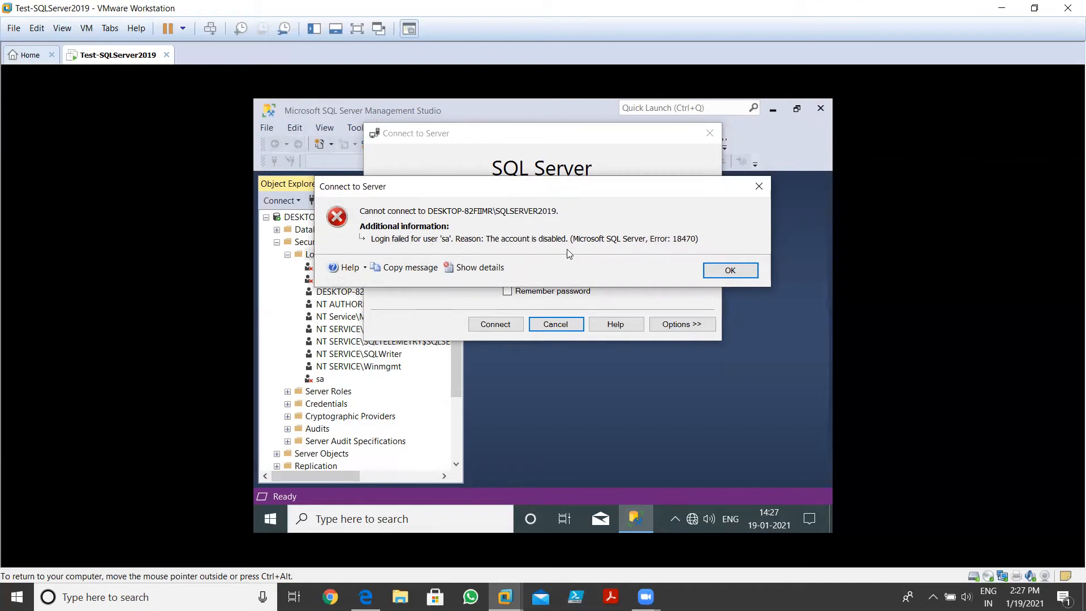
{"action": "left_click", "coordinate": [730, 270]}
Cancel the failed connection, then set sa back to Enabled on its Status page and save
{"action": "left_click", "coordinate": [555, 325]}
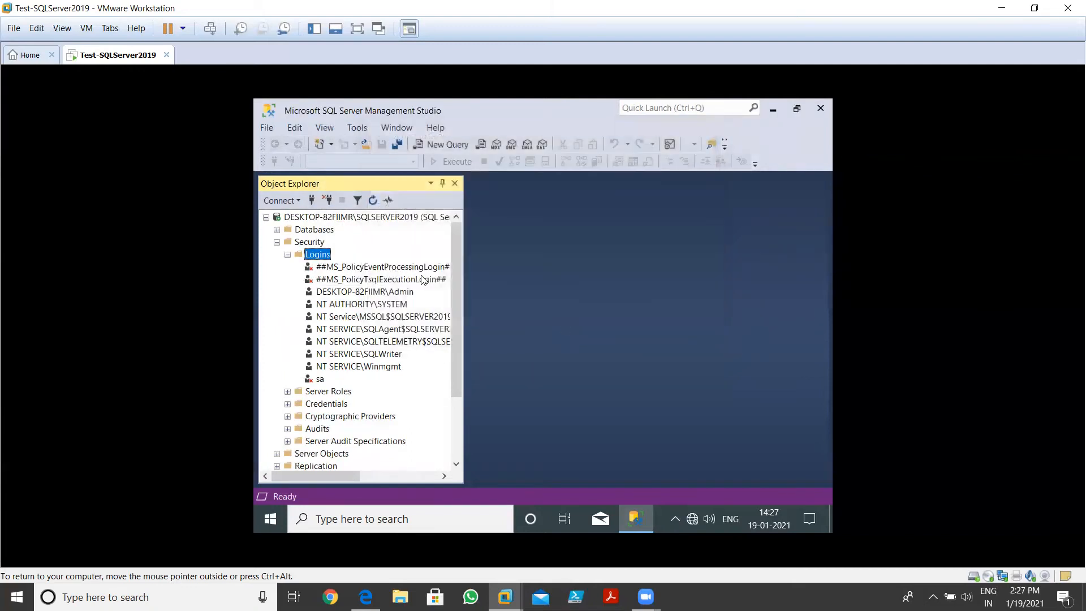
{"action": "right_click", "coordinate": [317, 383]}
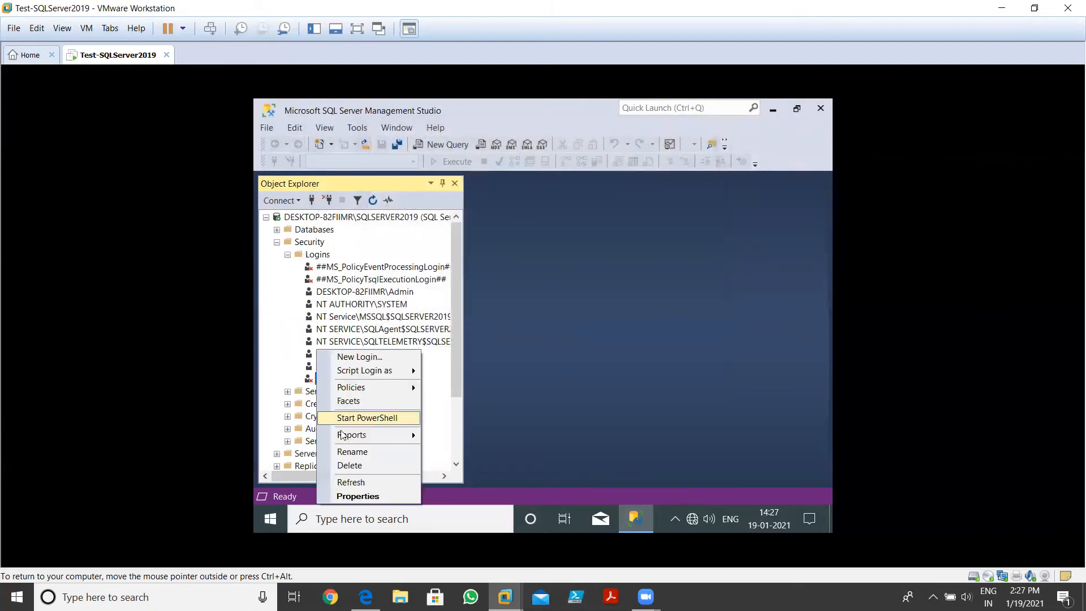
{"action": "left_click", "coordinate": [350, 496]}
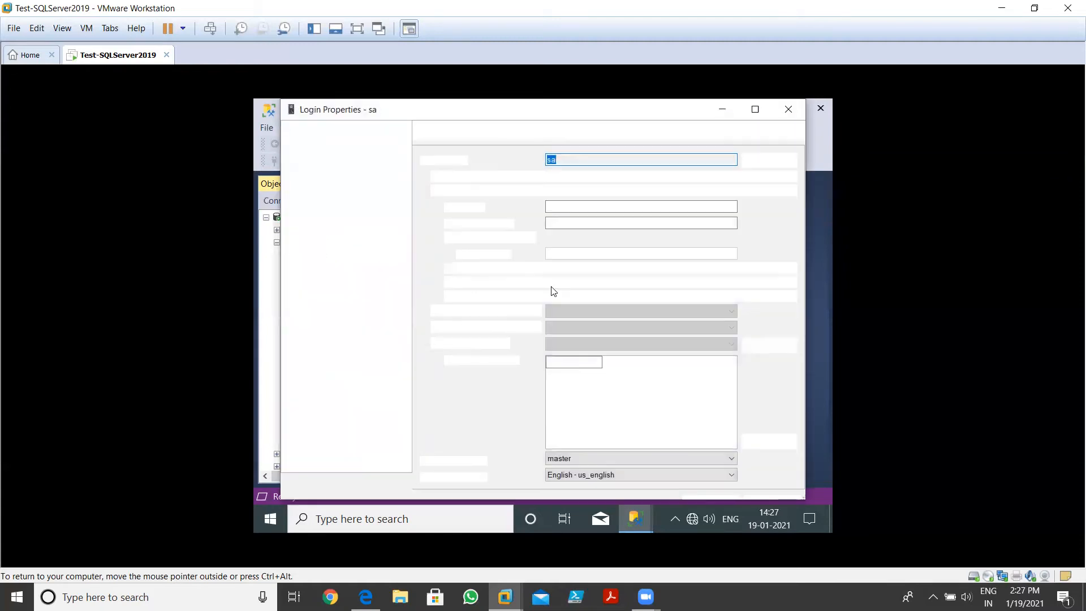
{"action": "left_click", "coordinate": [310, 171]}
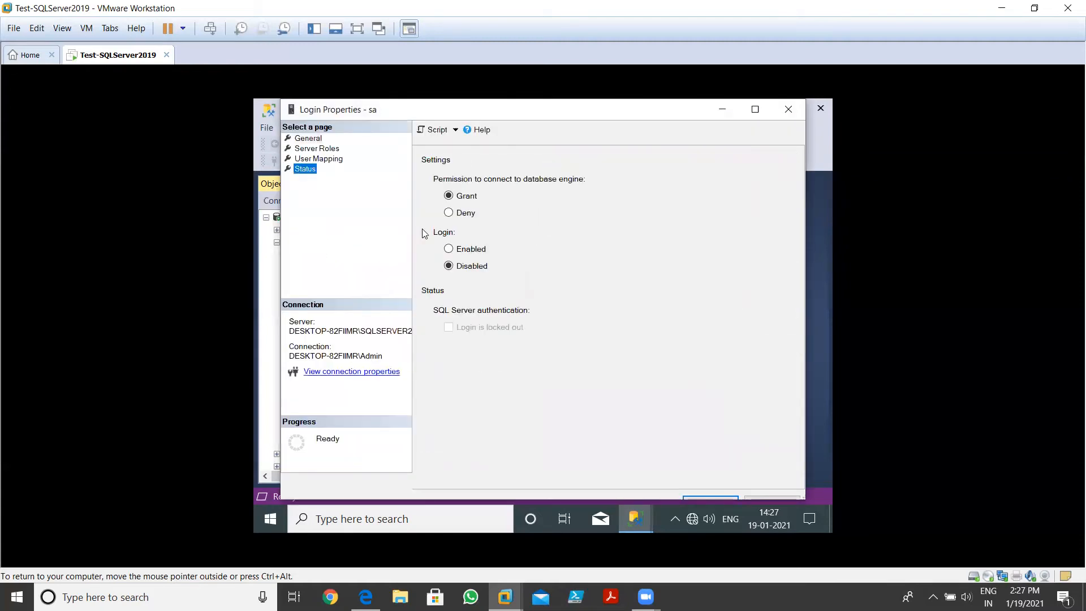
{"action": "left_click", "coordinate": [458, 248]}
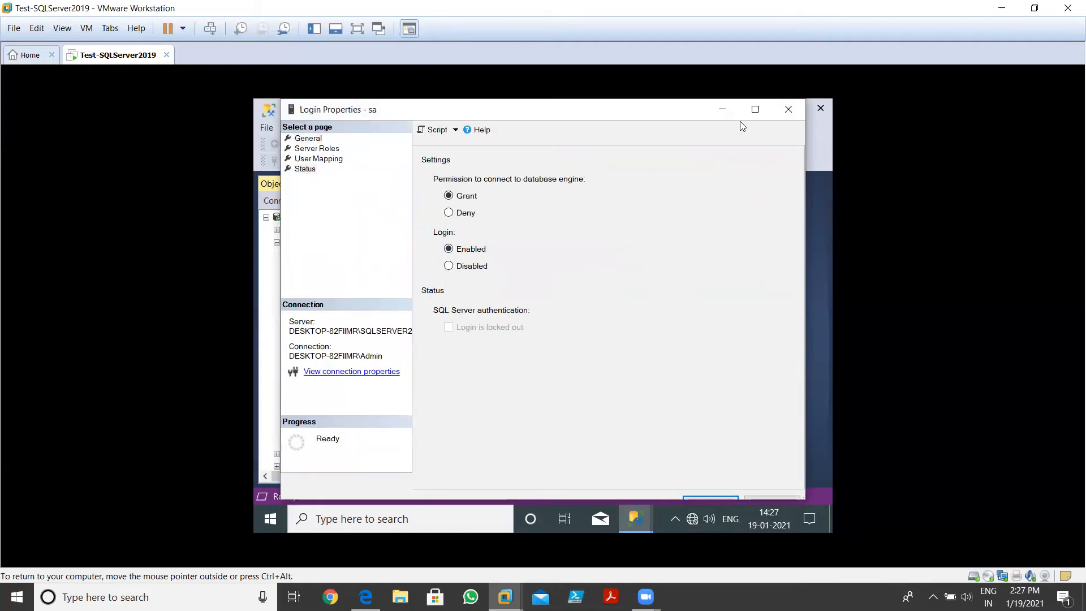
{"action": "left_click", "coordinate": [755, 109]}
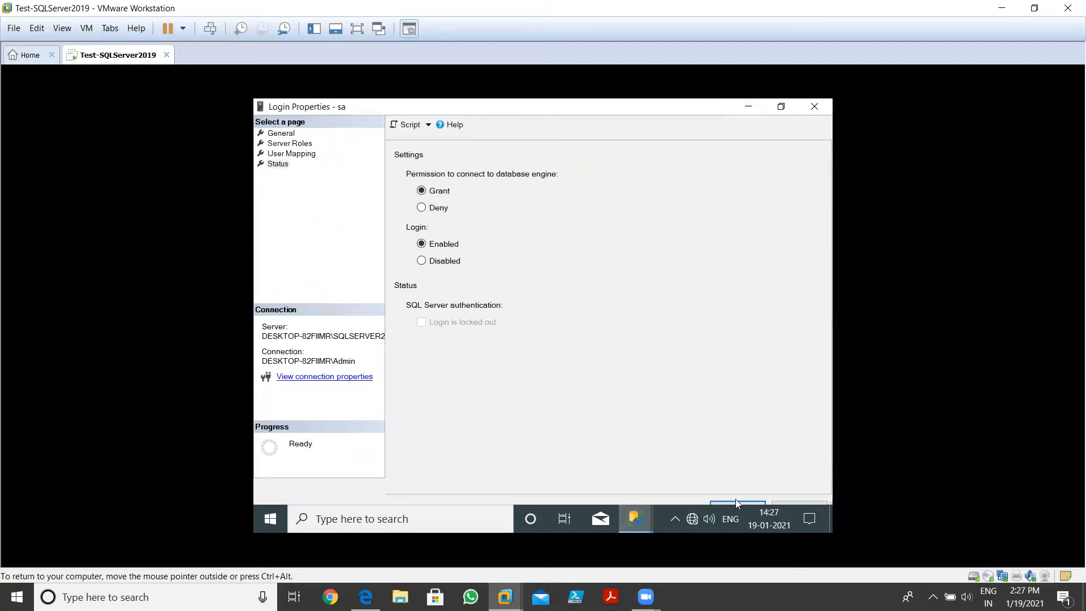
{"action": "left_click", "coordinate": [736, 501]}
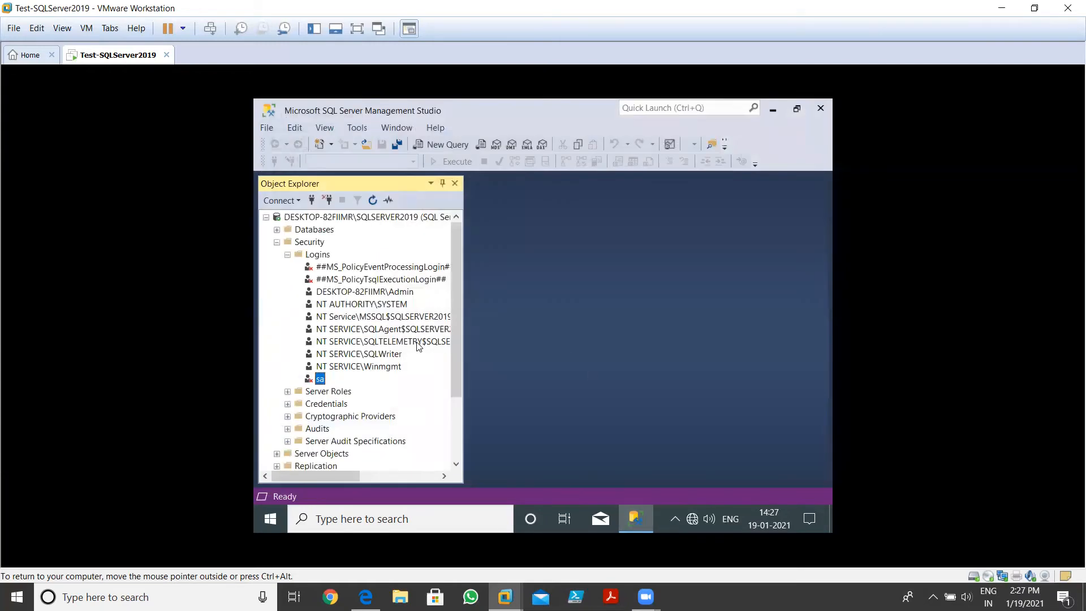
{"action": "right_click", "coordinate": [318, 261]}
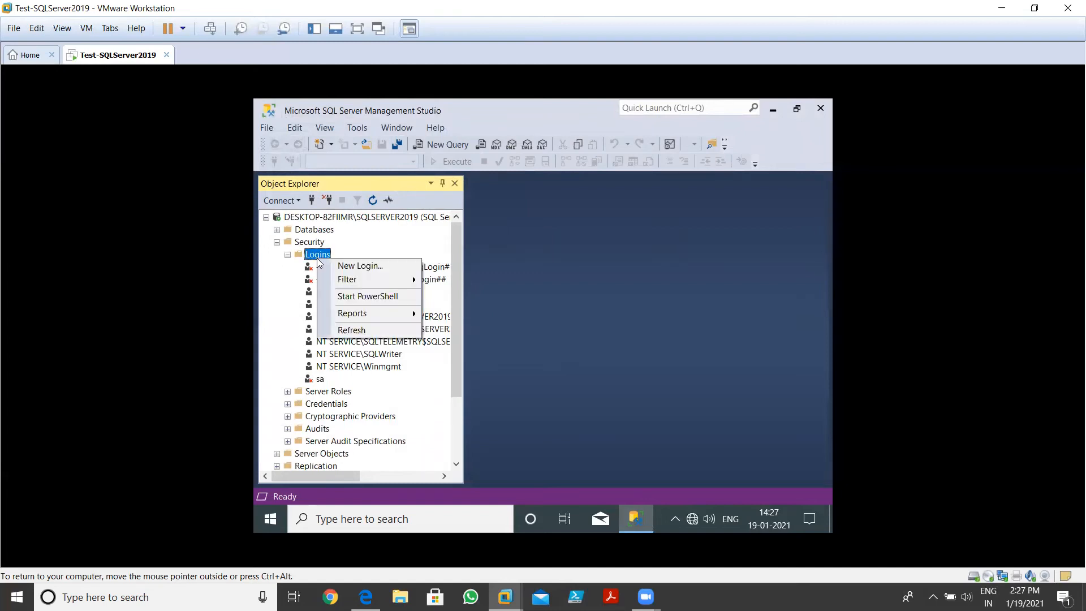
Refresh the Logins list and connect to the server as sa using SQL Server Authentication
{"action": "left_click", "coordinate": [348, 329]}
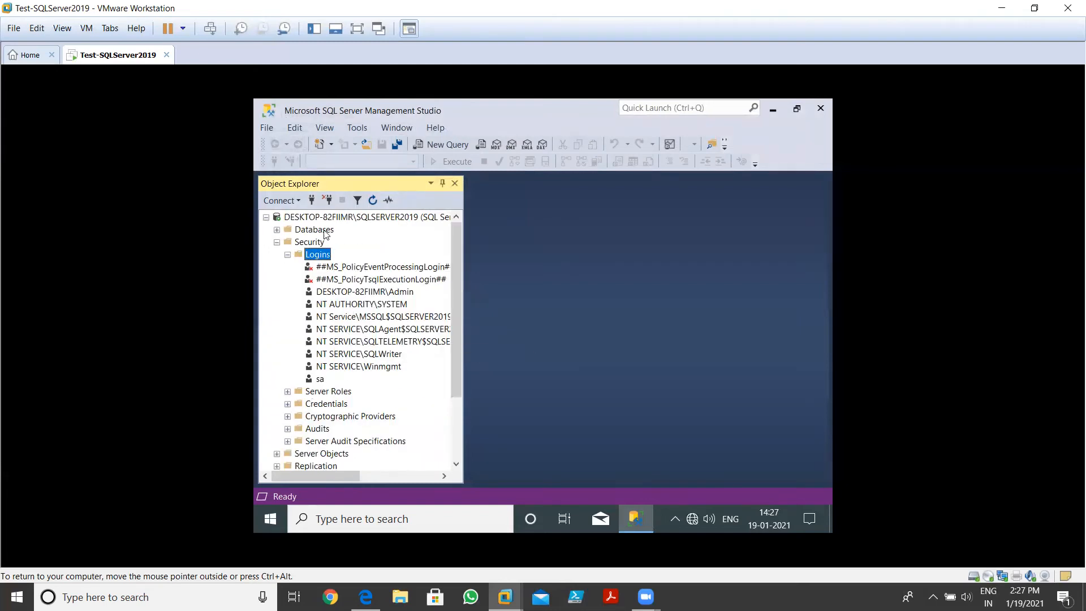
{"action": "left_click", "coordinate": [311, 201]}
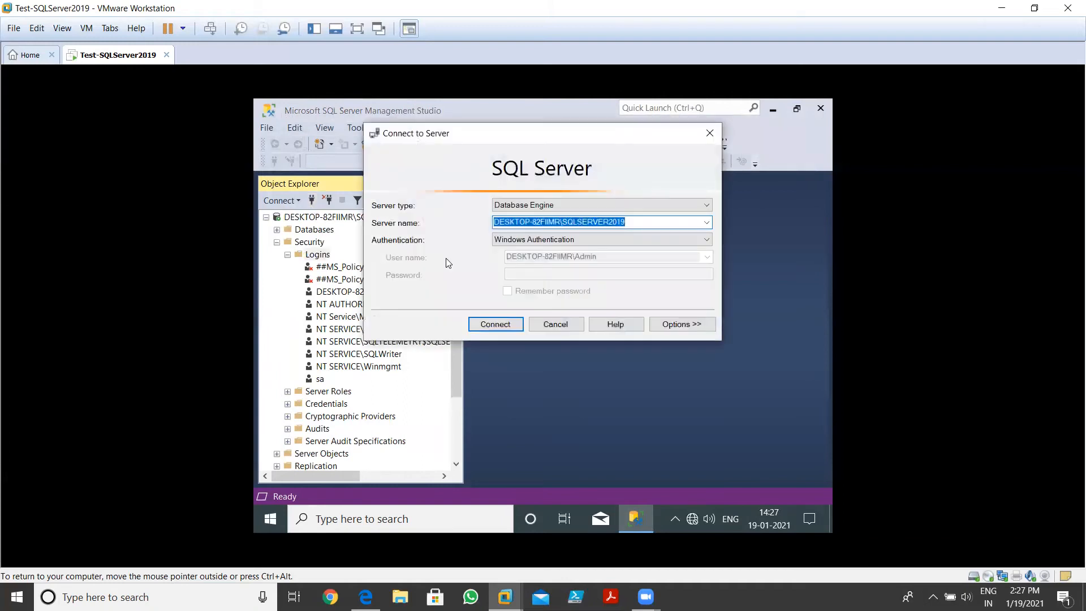
{"action": "left_click", "coordinate": [540, 240]}
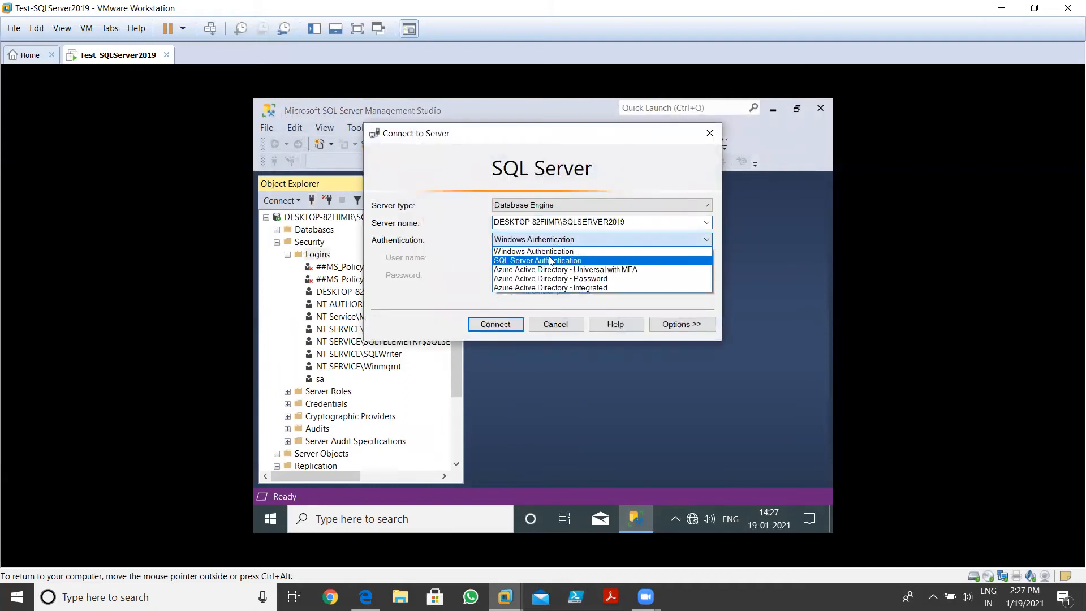
{"action": "left_click", "coordinate": [550, 256]}
{"action": "left_click", "coordinate": [547, 257]}
{"action": "key", "text": "Tab"}
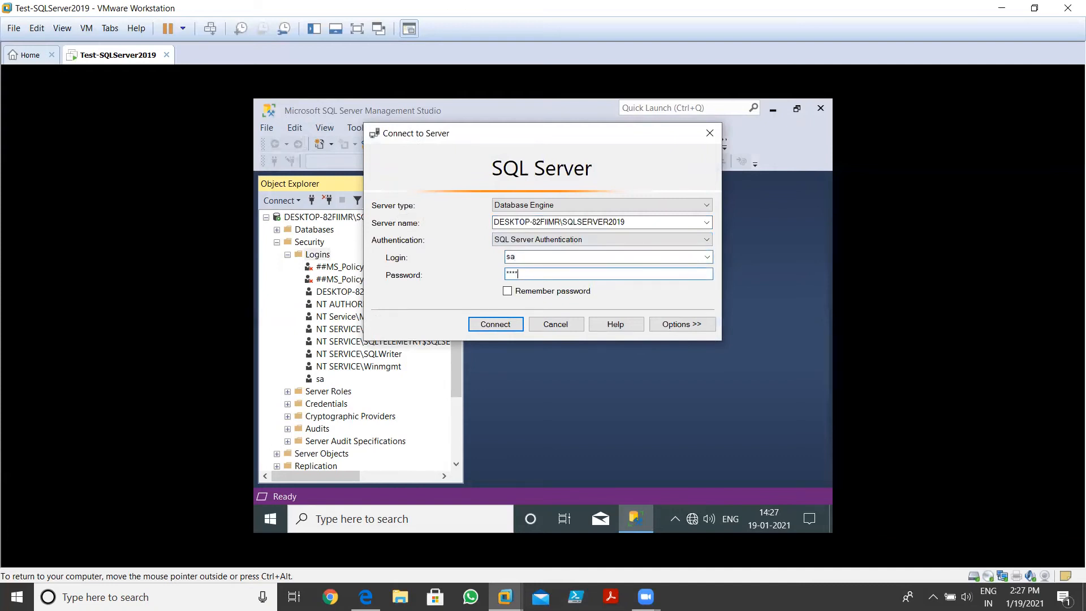
{"action": "left_click", "coordinate": [497, 322]}
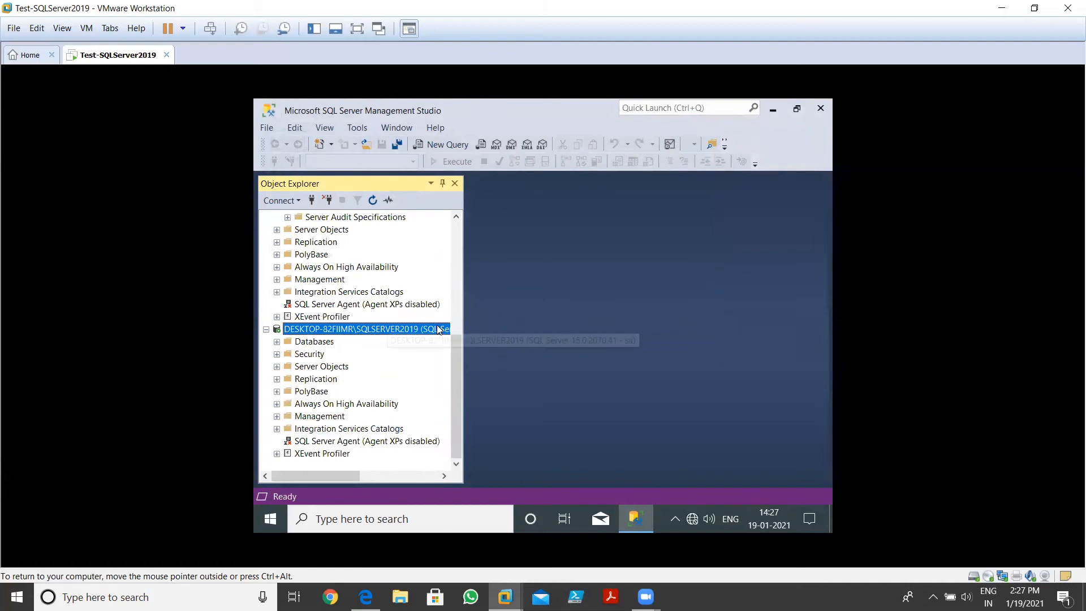
Widen Object Explorer, rearrange the Admin and sa connection trees, and bring up the Admin Logins folder menu
{"action": "left_click_drag", "start_coordinate": [467, 330], "coordinate": [561, 241]}
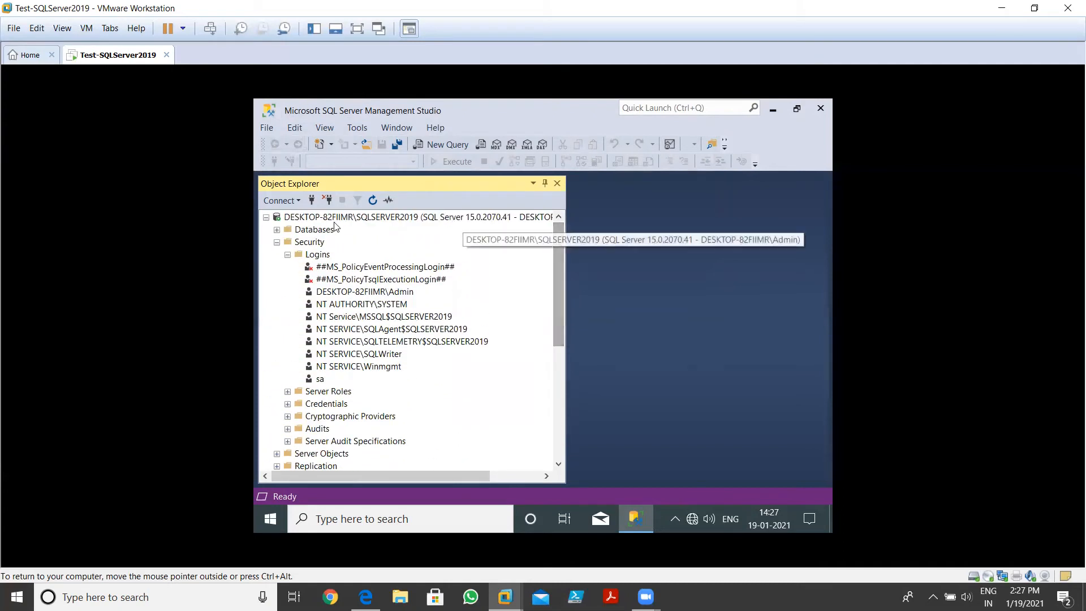
{"action": "left_click", "coordinate": [265, 219]}
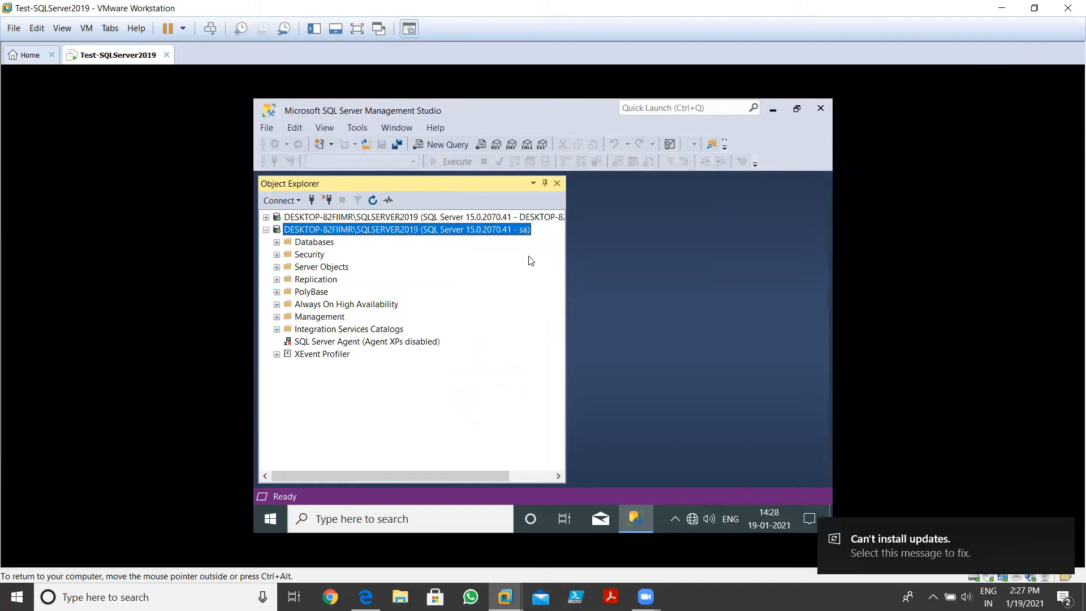
{"action": "left_click_drag", "start_coordinate": [568, 272], "coordinate": [642, 287]}
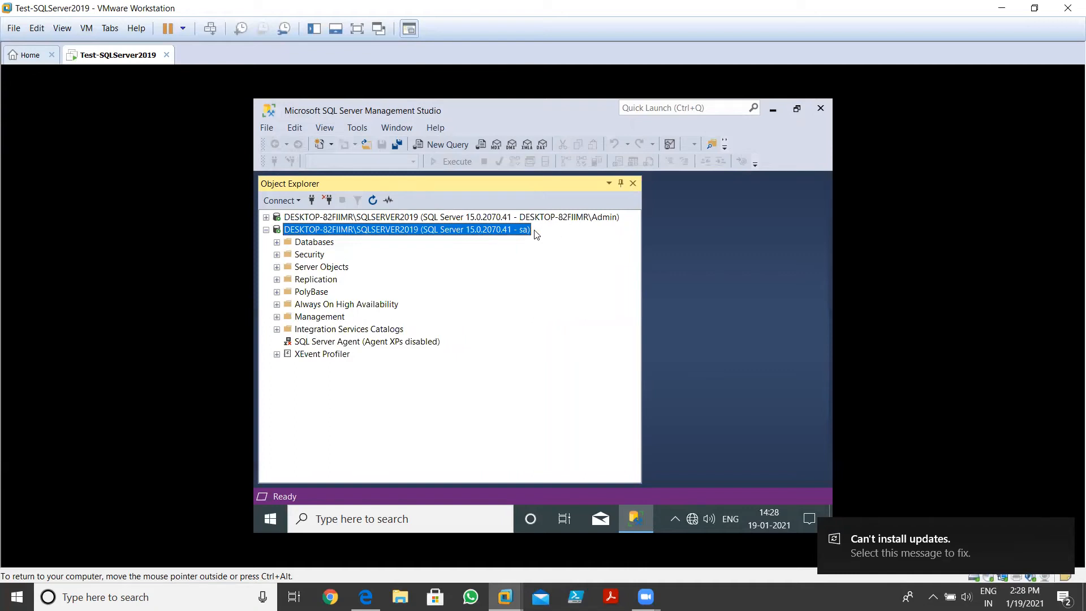
{"action": "left_click", "coordinate": [265, 230]}
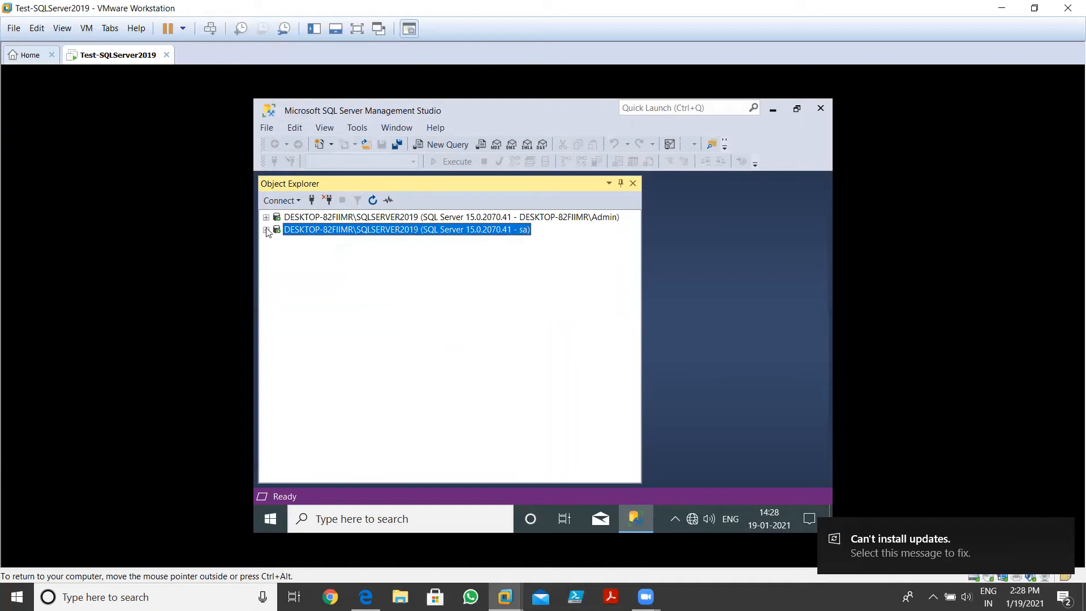
{"action": "left_click", "coordinate": [266, 229]}
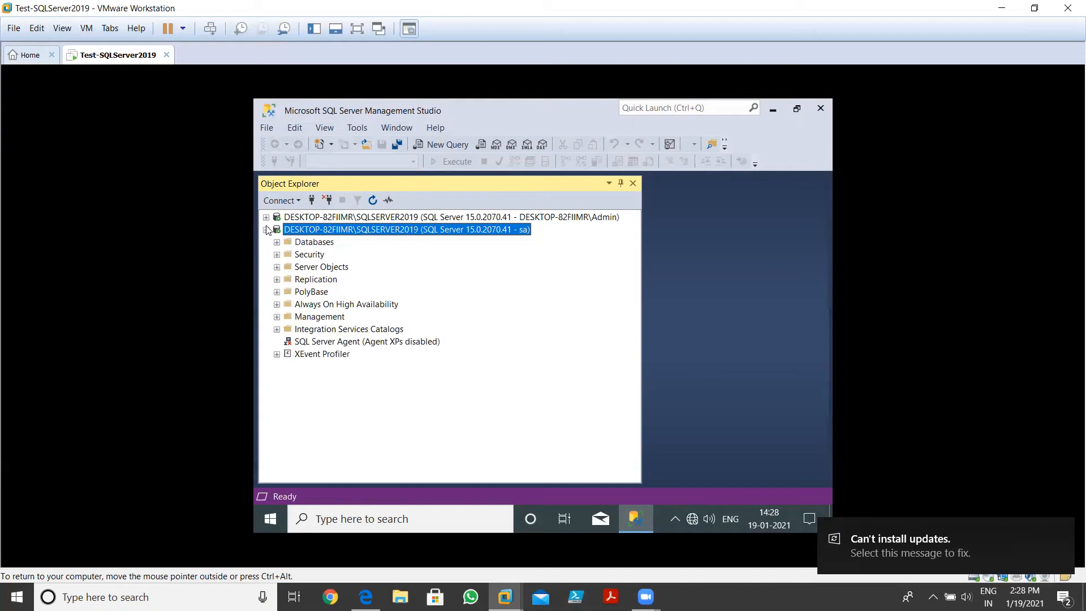
{"action": "left_click", "coordinate": [266, 217]}
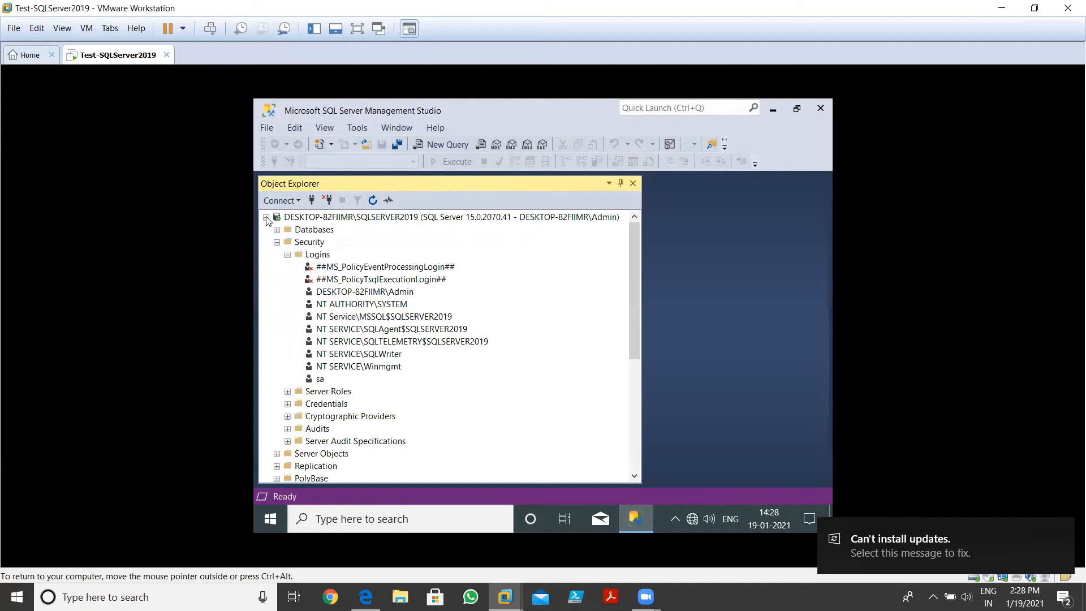
{"action": "right_click", "coordinate": [315, 257]}
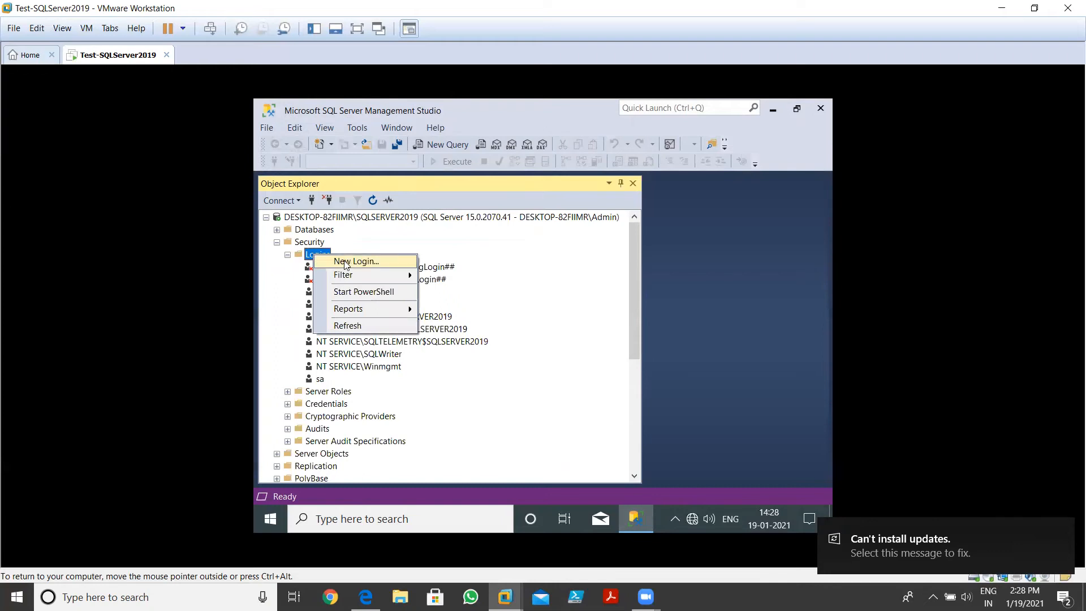
Start new login User1 with SQL Server authentication, enter and confirm a password, untick password expiration
{"action": "left_click", "coordinate": [346, 263]}
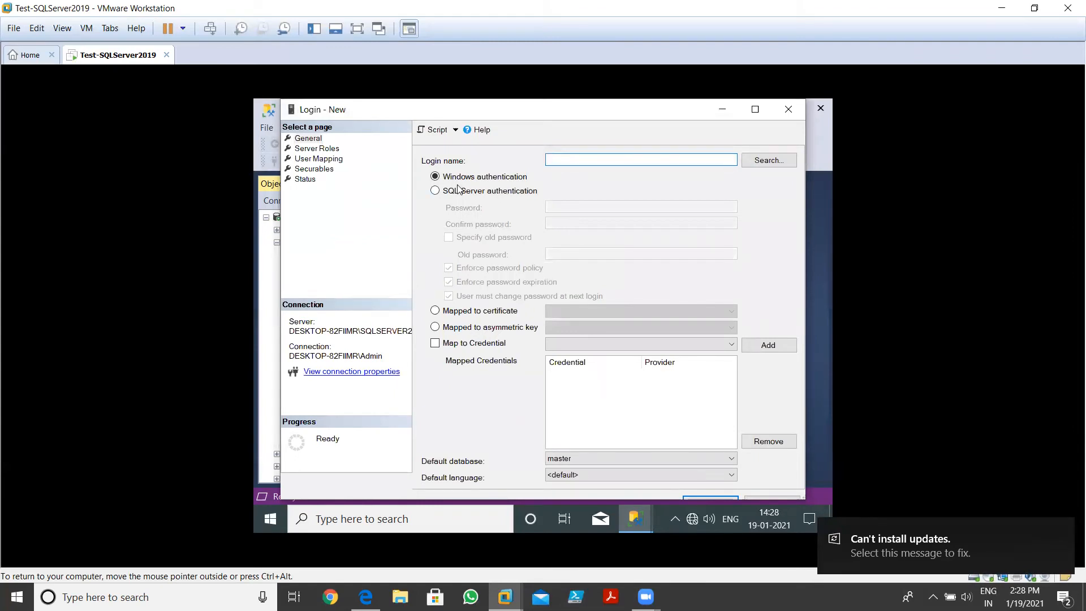
{"action": "left_click", "coordinate": [499, 193]}
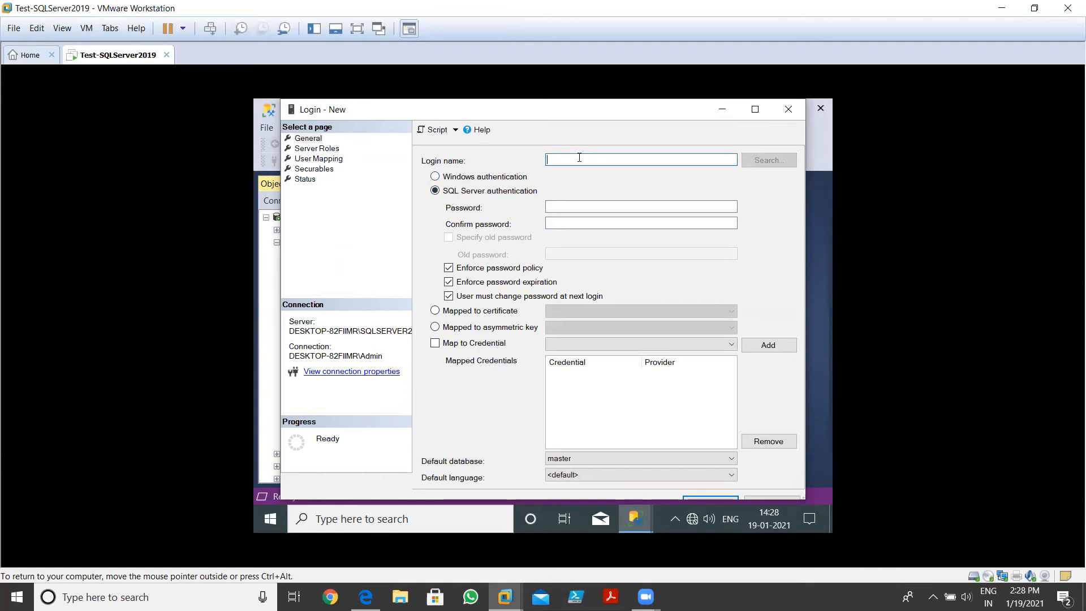
{"action": "type", "text": "User1"}
{"action": "left_click", "coordinate": [571, 207]}
{"action": "type", "text": "Pass123"}
{"action": "key", "text": "Tab"}
{"action": "type", "text": "Pass123"}
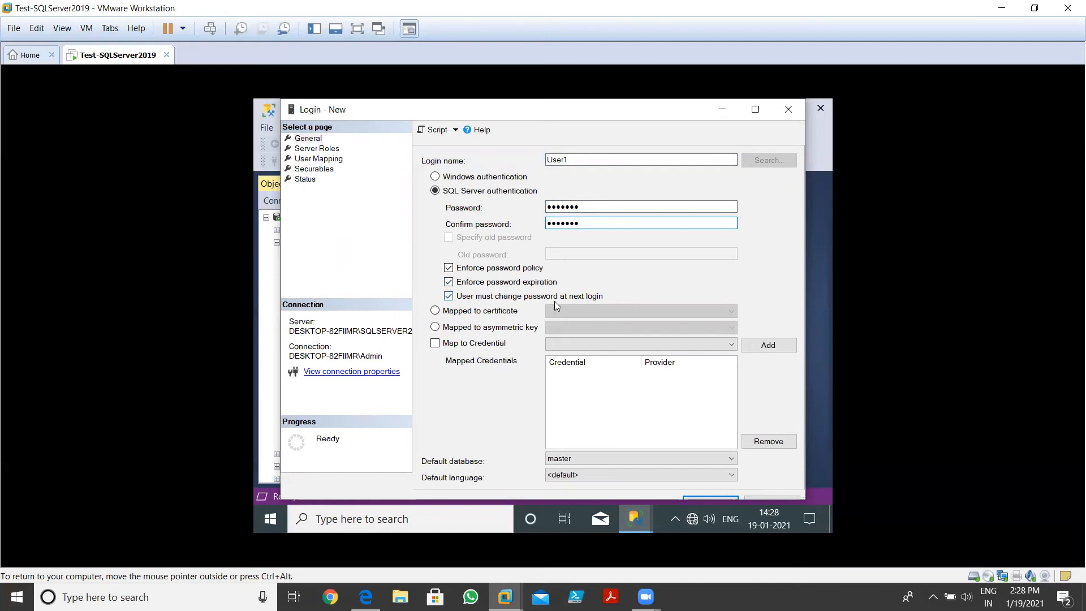
{"action": "left_click", "coordinate": [449, 282]}
Keep password expiration enforced, review Server Roles and Status (Grant, Enabled), and save the User1 login
{"action": "left_click", "coordinate": [449, 282]}
{"action": "left_click", "coordinate": [448, 296]}
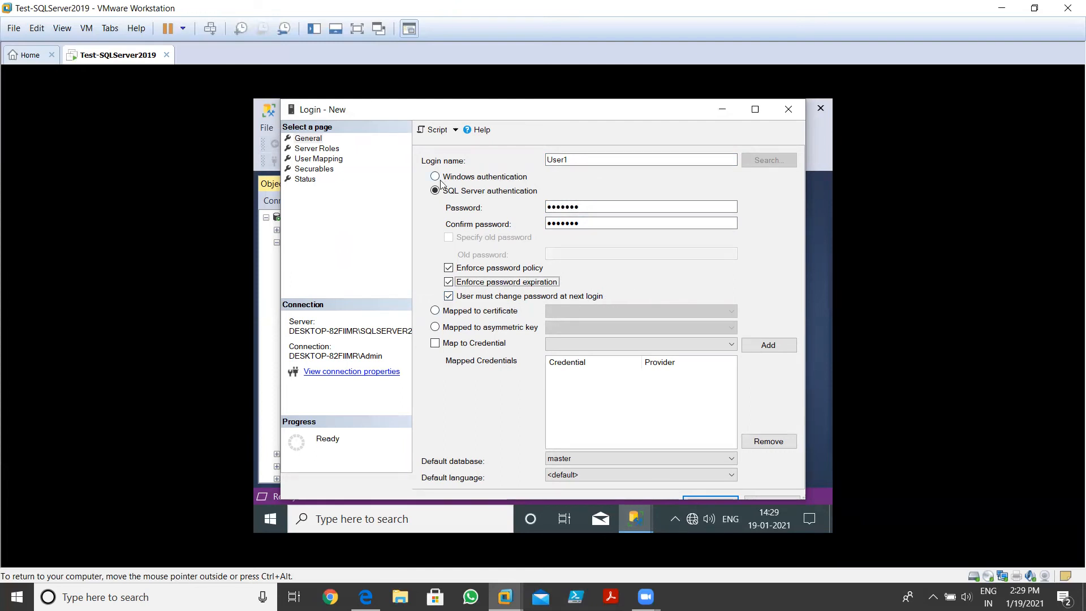
{"action": "left_click", "coordinate": [318, 148]}
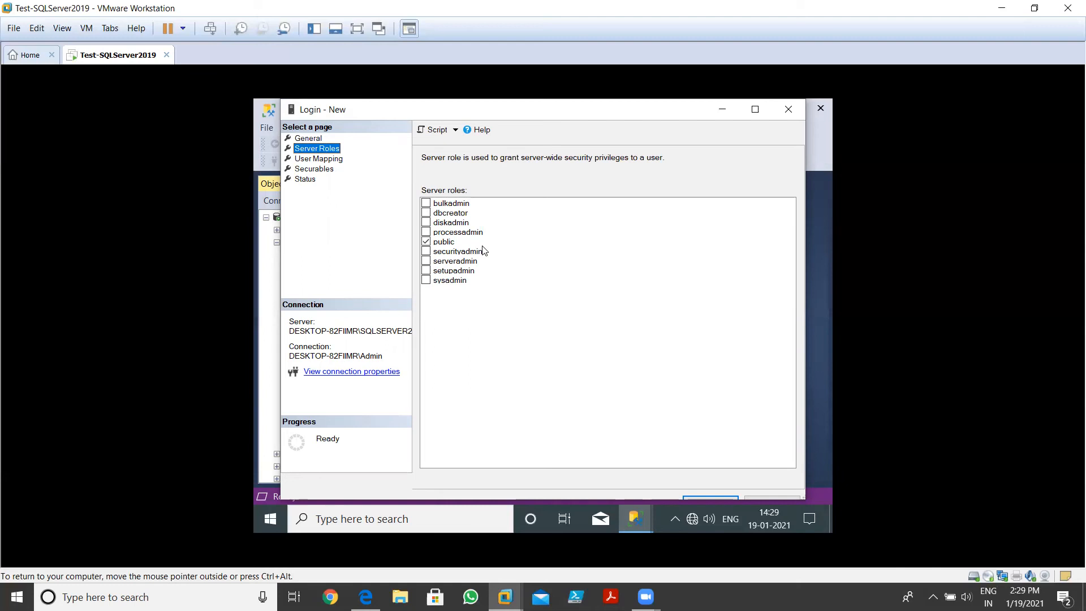
{"action": "left_click", "coordinate": [305, 180]}
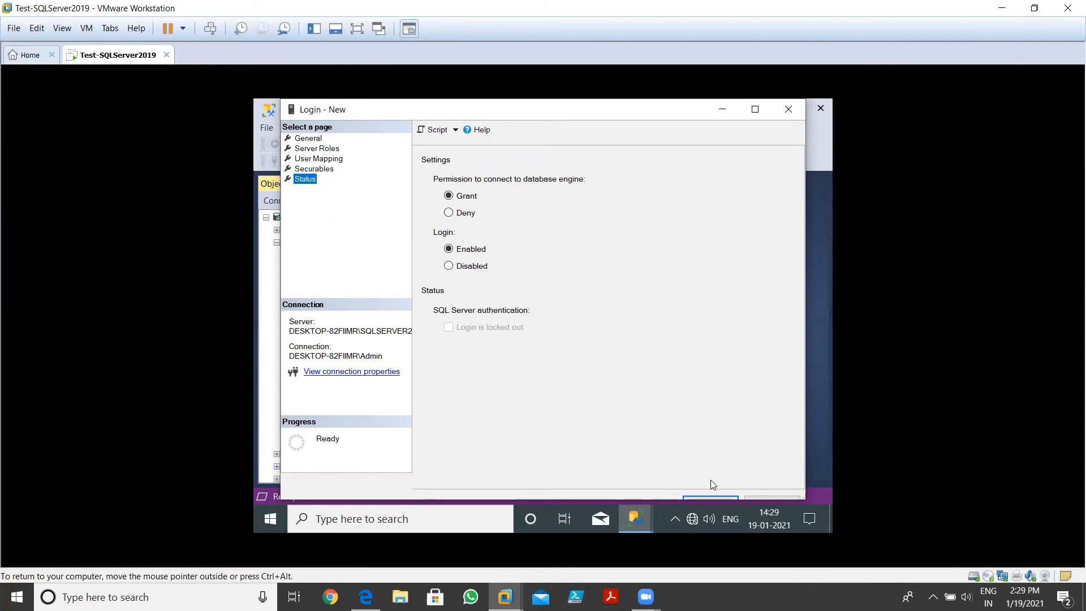
{"action": "left_click", "coordinate": [719, 498]}
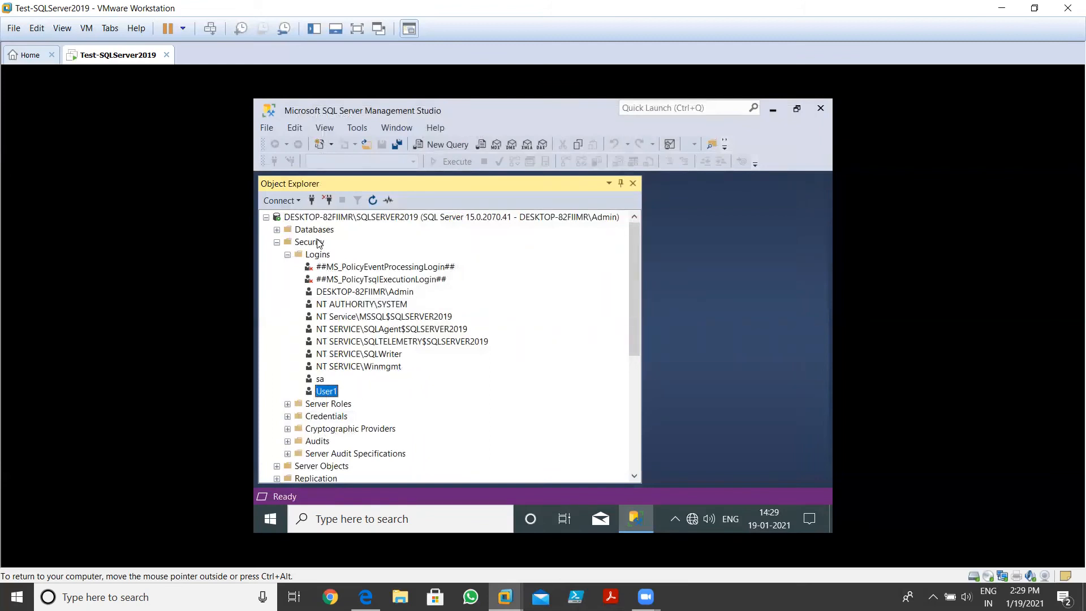
Connect as User1 with its password, then enter and confirm a new password when prompted
{"action": "left_click", "coordinate": [312, 201]}
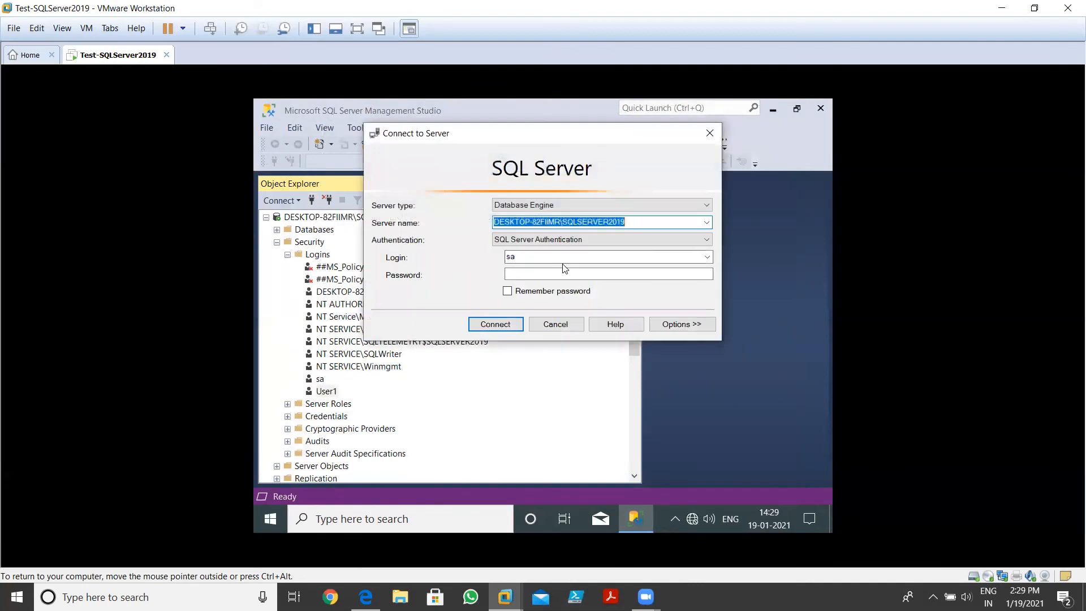
{"action": "double_click", "coordinate": [550, 257]}
{"action": "key", "text": "BackSpace"}
{"action": "type", "text": "User1"}
{"action": "key", "text": "Tab"}
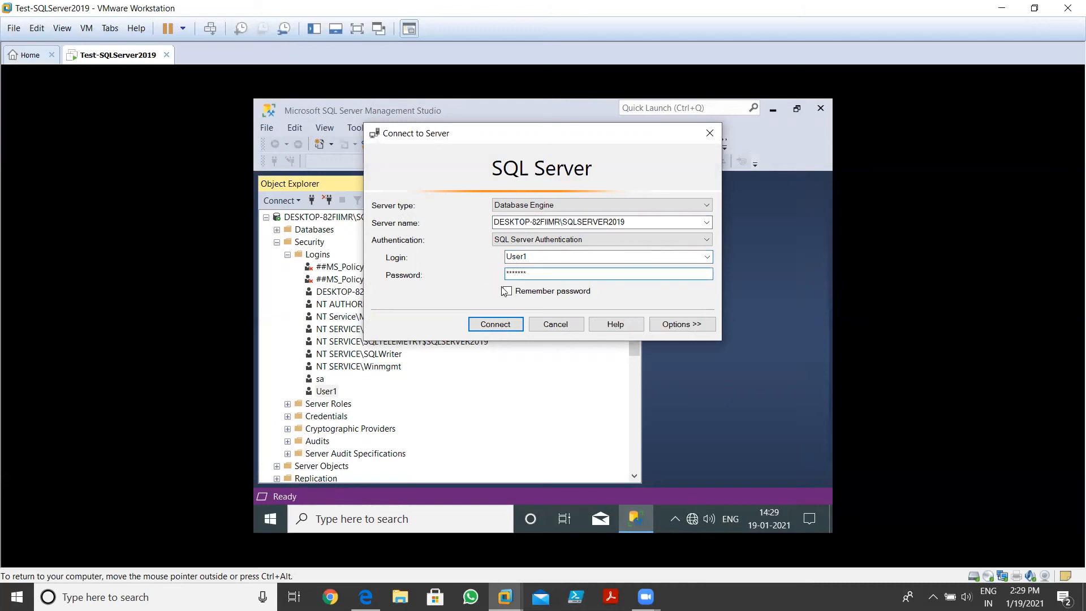
{"action": "left_click", "coordinate": [489, 324]}
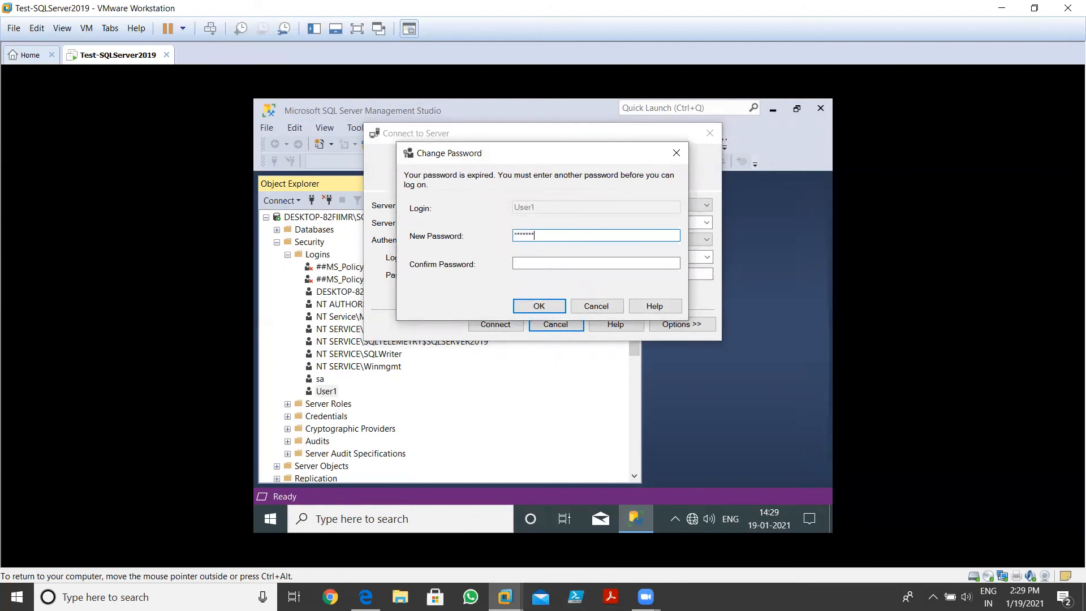
{"action": "key", "text": "Tab"}
{"action": "type", "text": "*"}
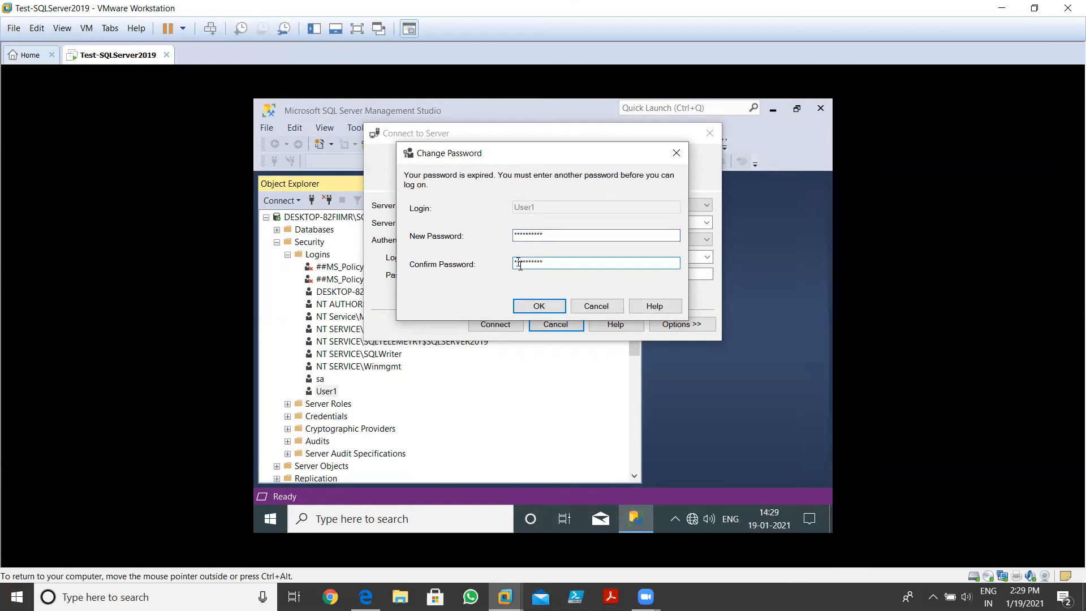
{"action": "left_click", "coordinate": [534, 305]}
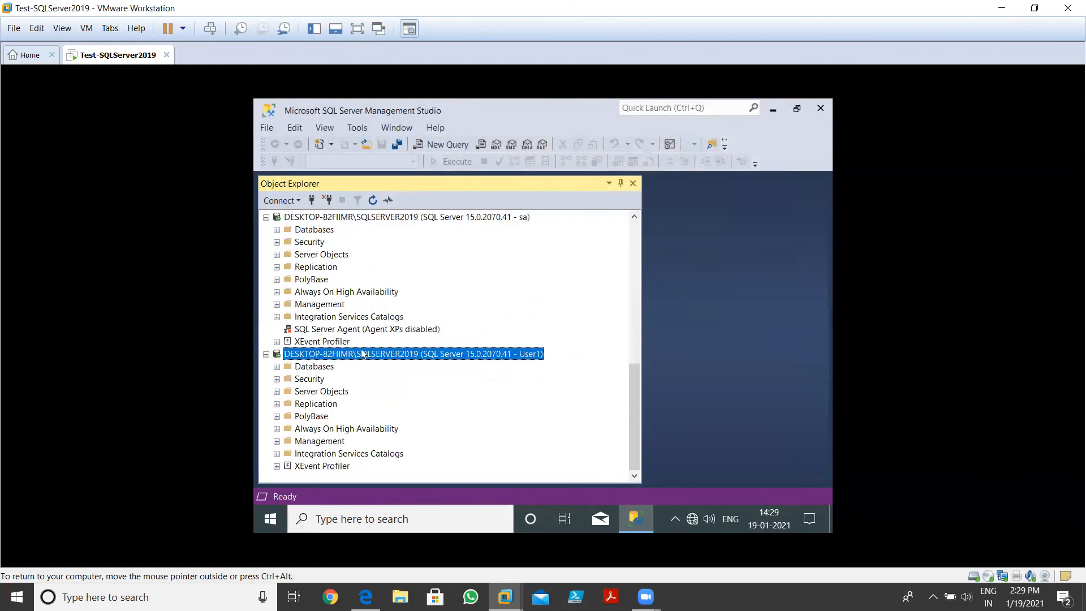
{"action": "left_click", "coordinate": [266, 217]}
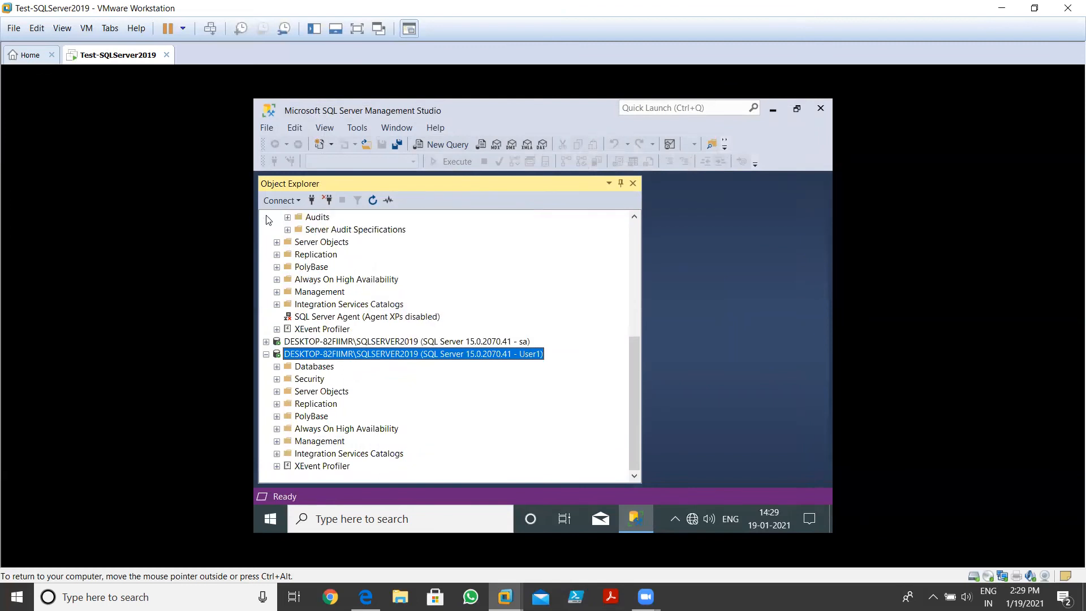
Collapse the Admin connection and expand Security > Logins under User1, showing only sa and User1
{"action": "left_click_drag", "start_coordinate": [637, 372], "coordinate": [629, 252]}
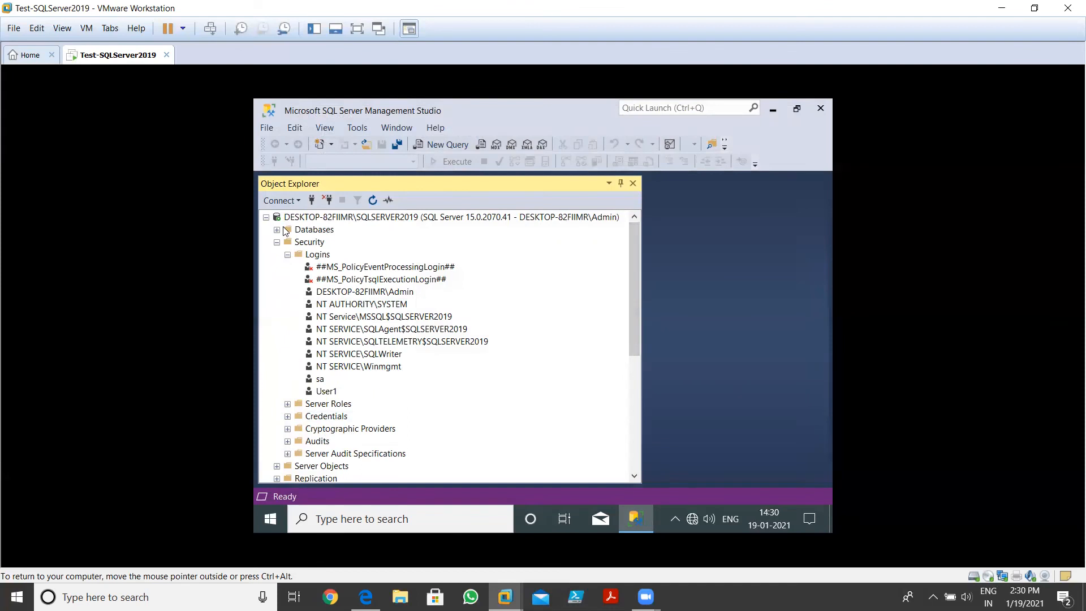
{"action": "left_click", "coordinate": [276, 242]}
{"action": "left_click", "coordinate": [266, 217]}
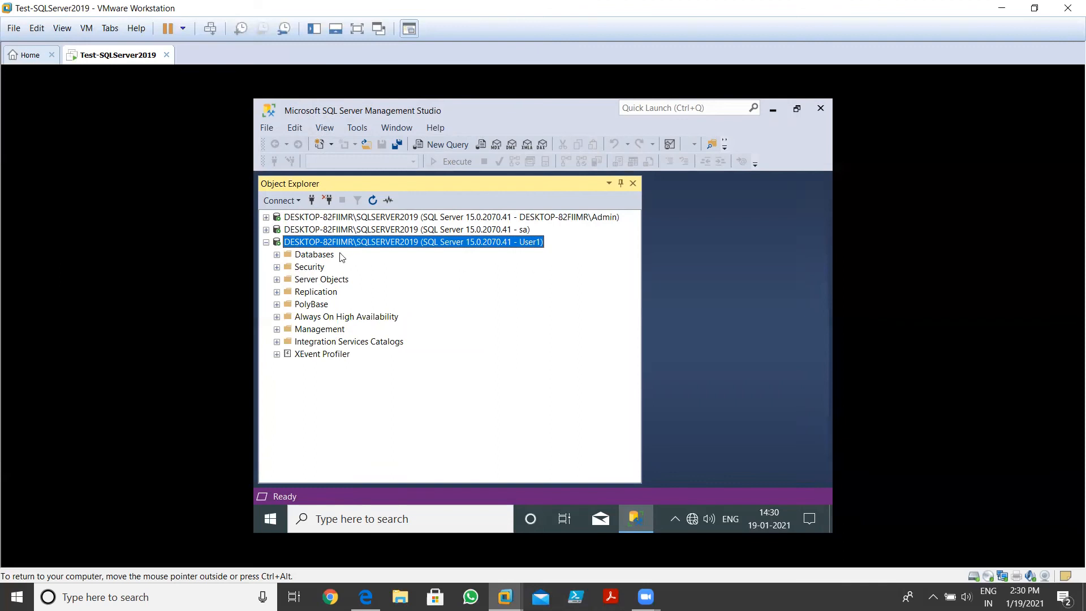
{"action": "left_click", "coordinate": [277, 267]}
{"action": "left_click", "coordinate": [302, 280]}
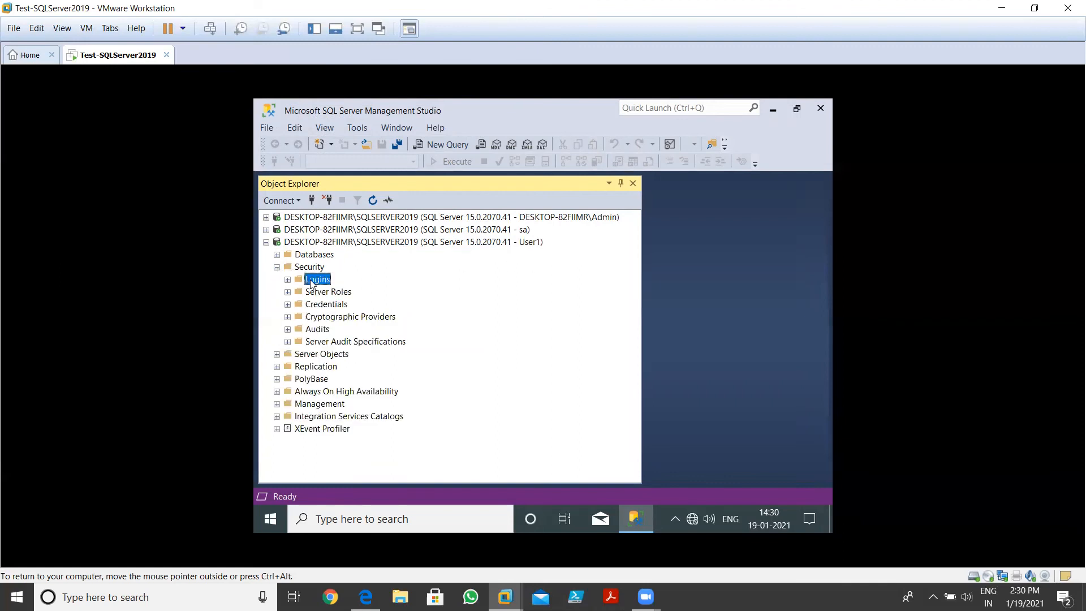
{"action": "left_click", "coordinate": [288, 279]}
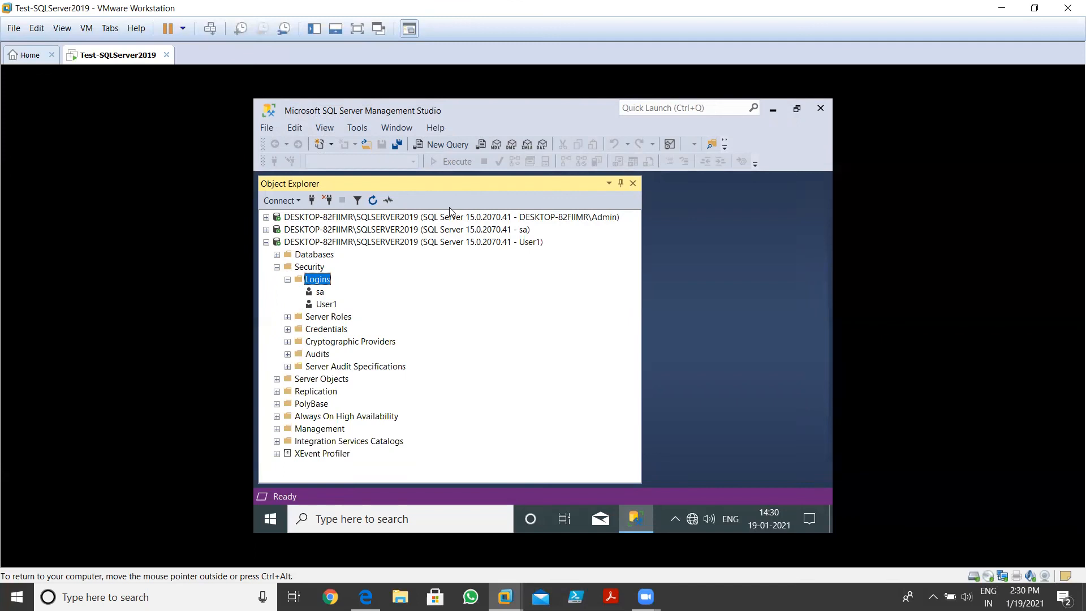
Compare against the Admin connection's Logins, collapse it, and disconnect the User1 connection
{"action": "left_click", "coordinate": [266, 217]}
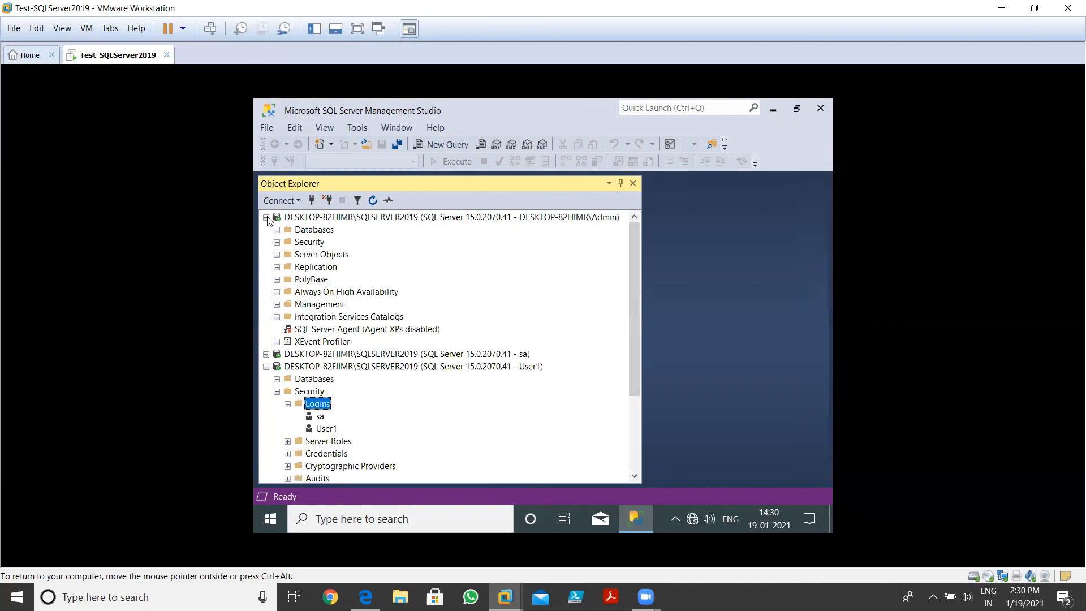
{"action": "left_click", "coordinate": [276, 242]}
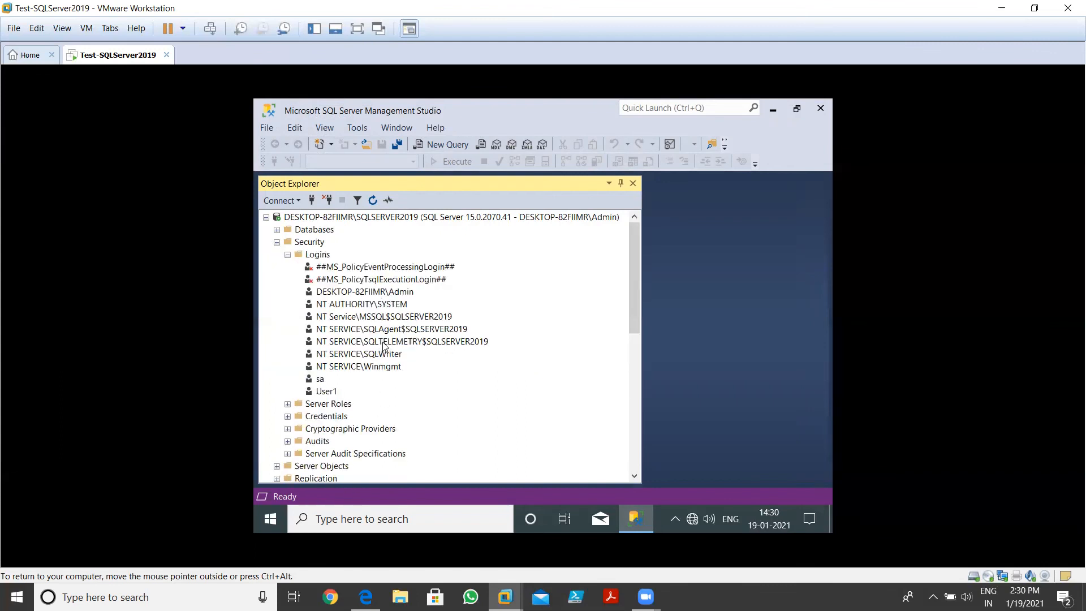
{"action": "left_click", "coordinate": [287, 255]}
{"action": "left_click", "coordinate": [277, 243]}
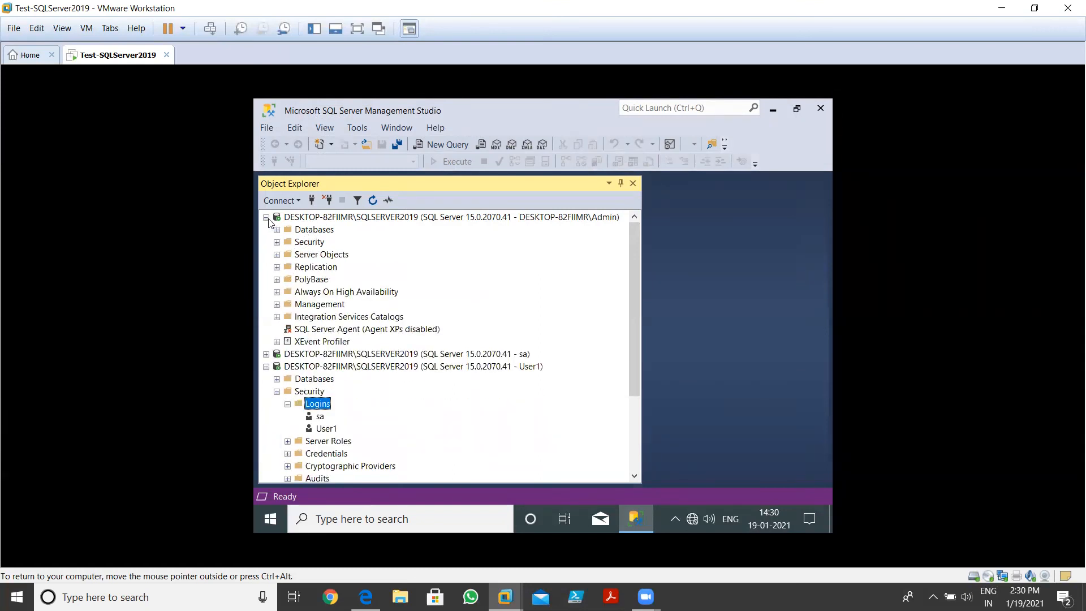
{"action": "left_click", "coordinate": [266, 218]}
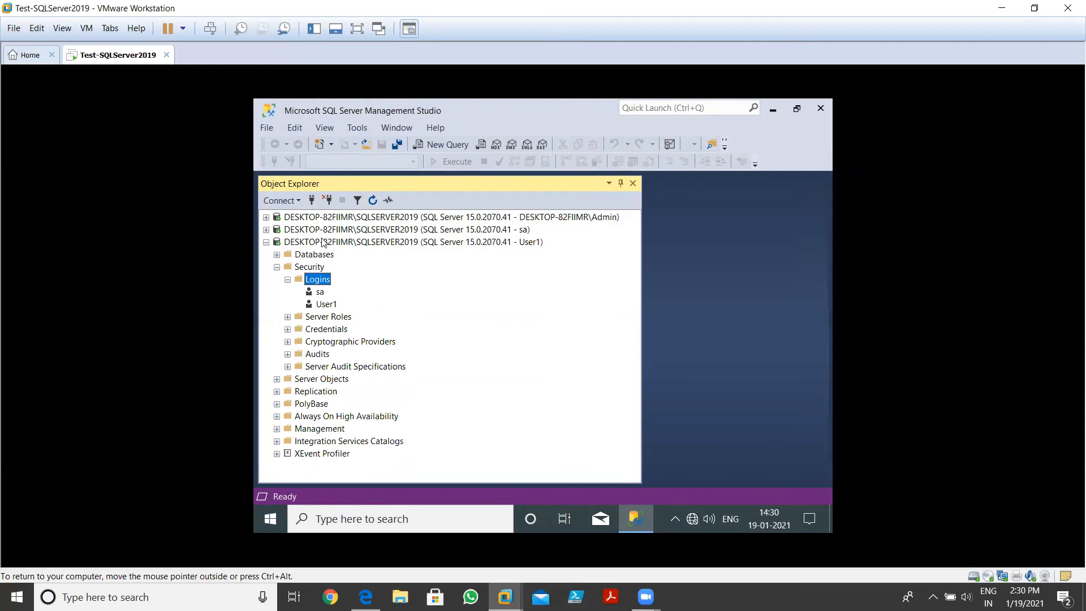
{"action": "left_click", "coordinate": [328, 200]}
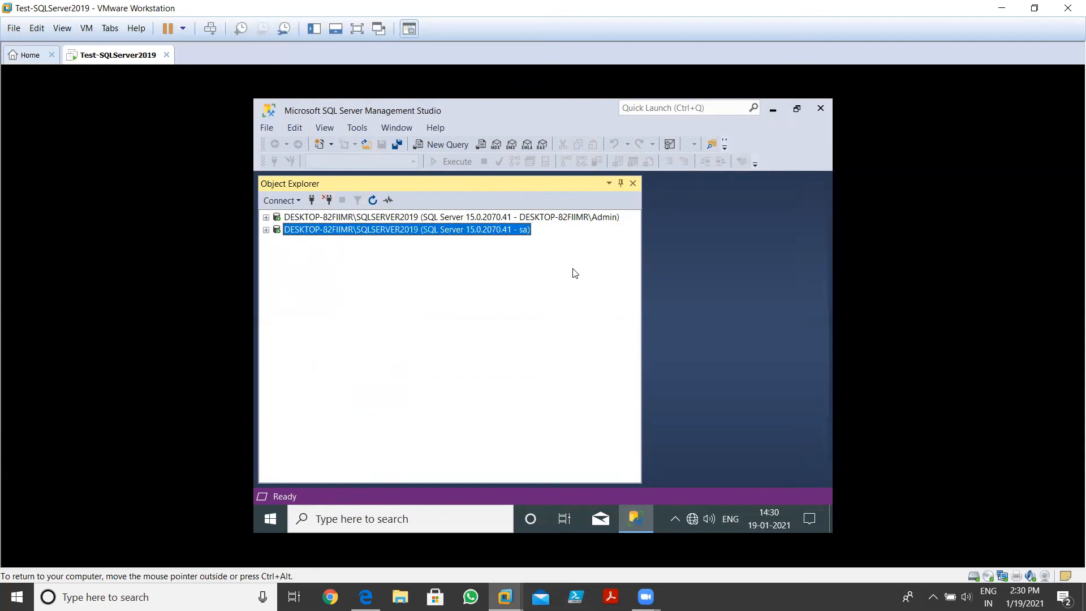
Disconnect the sa connection and expand the Admin server's Security > Logins, listing sa and User1
{"action": "left_click", "coordinate": [328, 200]}
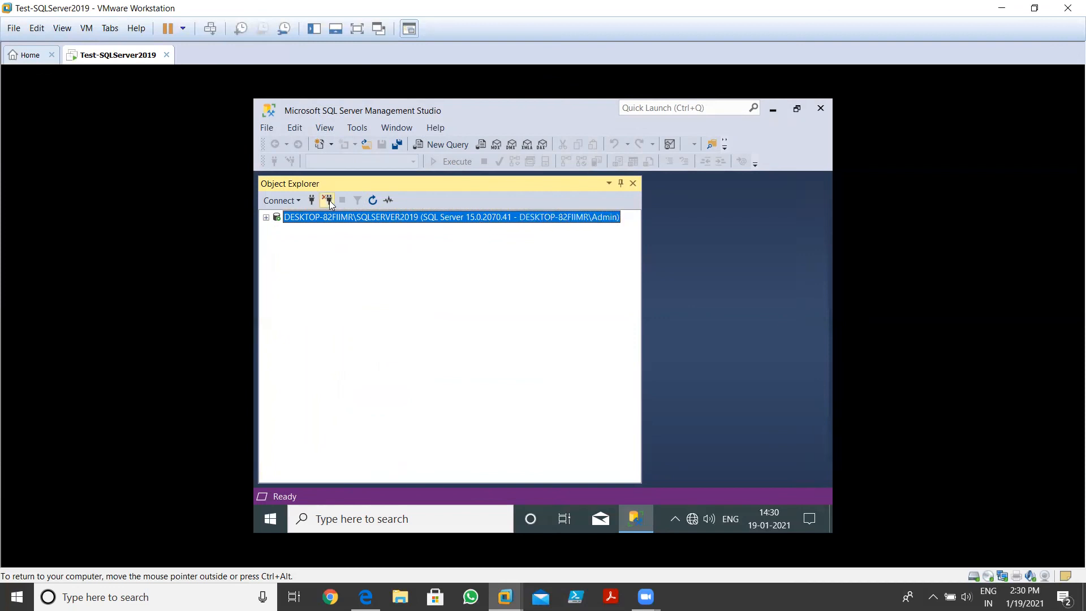
{"action": "left_click", "coordinate": [266, 217]}
{"action": "left_click", "coordinate": [277, 242]}
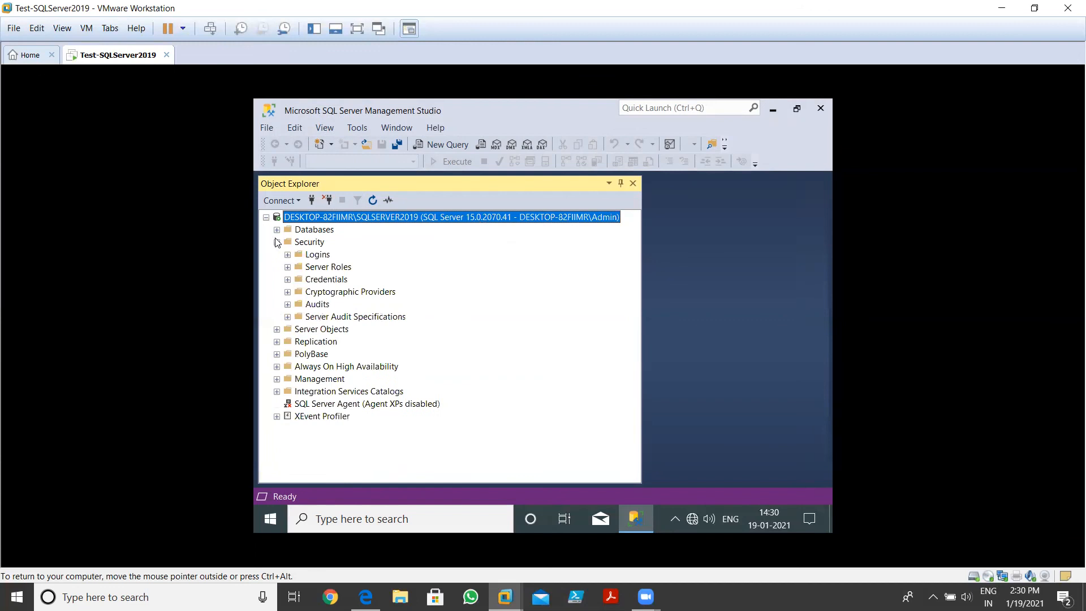
{"action": "left_click", "coordinate": [288, 255]}
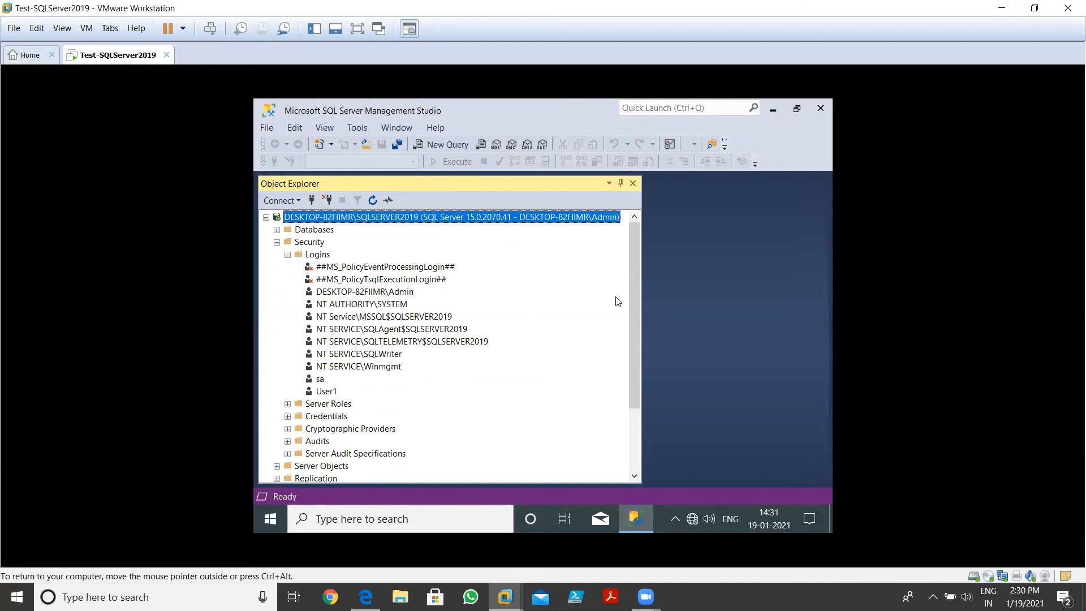
{"action": "left_click_drag", "start_coordinate": [644, 285], "coordinate": [518, 283]}
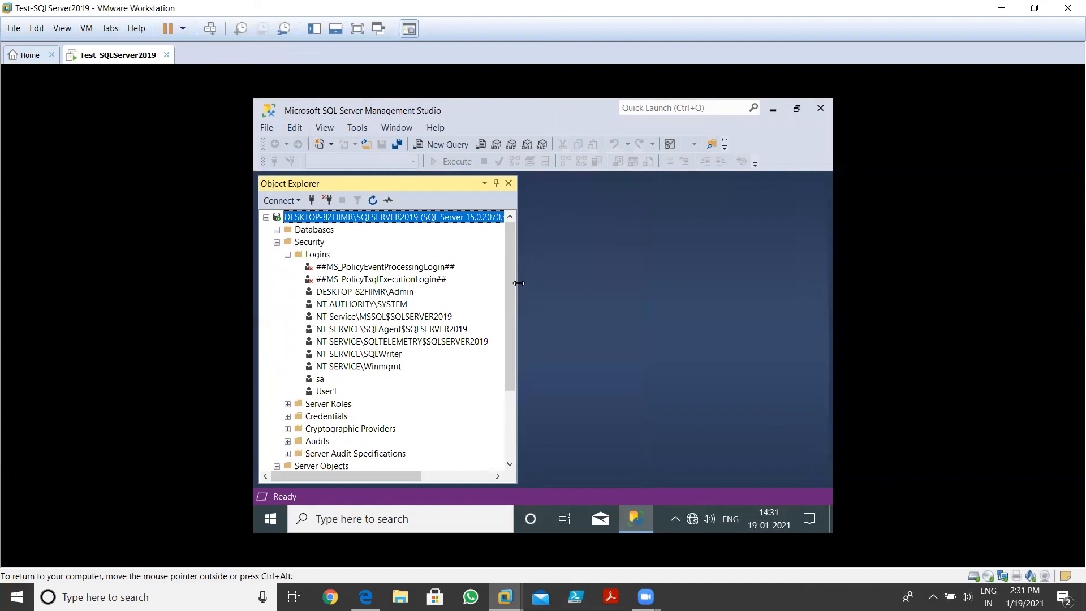